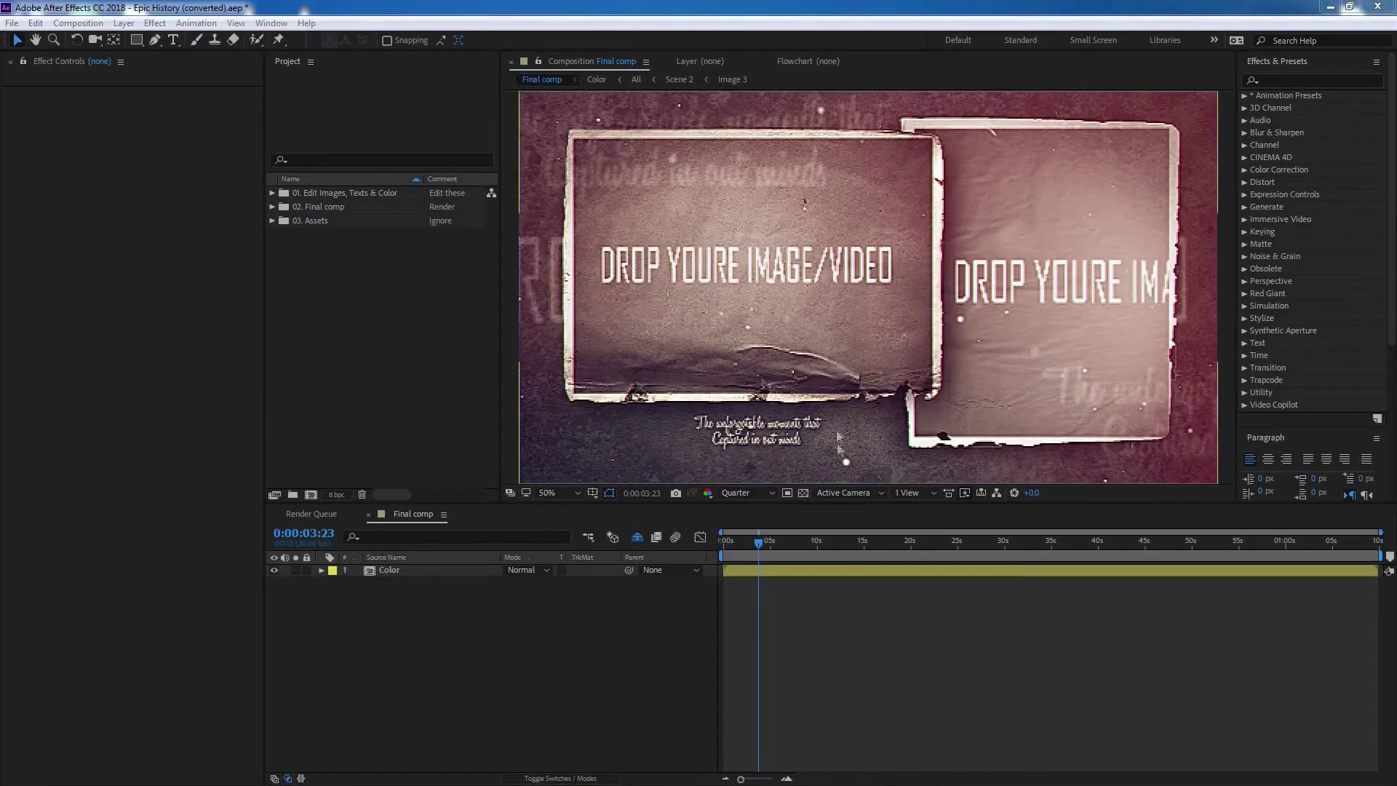
- Scrub the template preview, then expand the 'Edit Images, Texts & Color' and Images folders
drag(765, 547, 1065, 548)
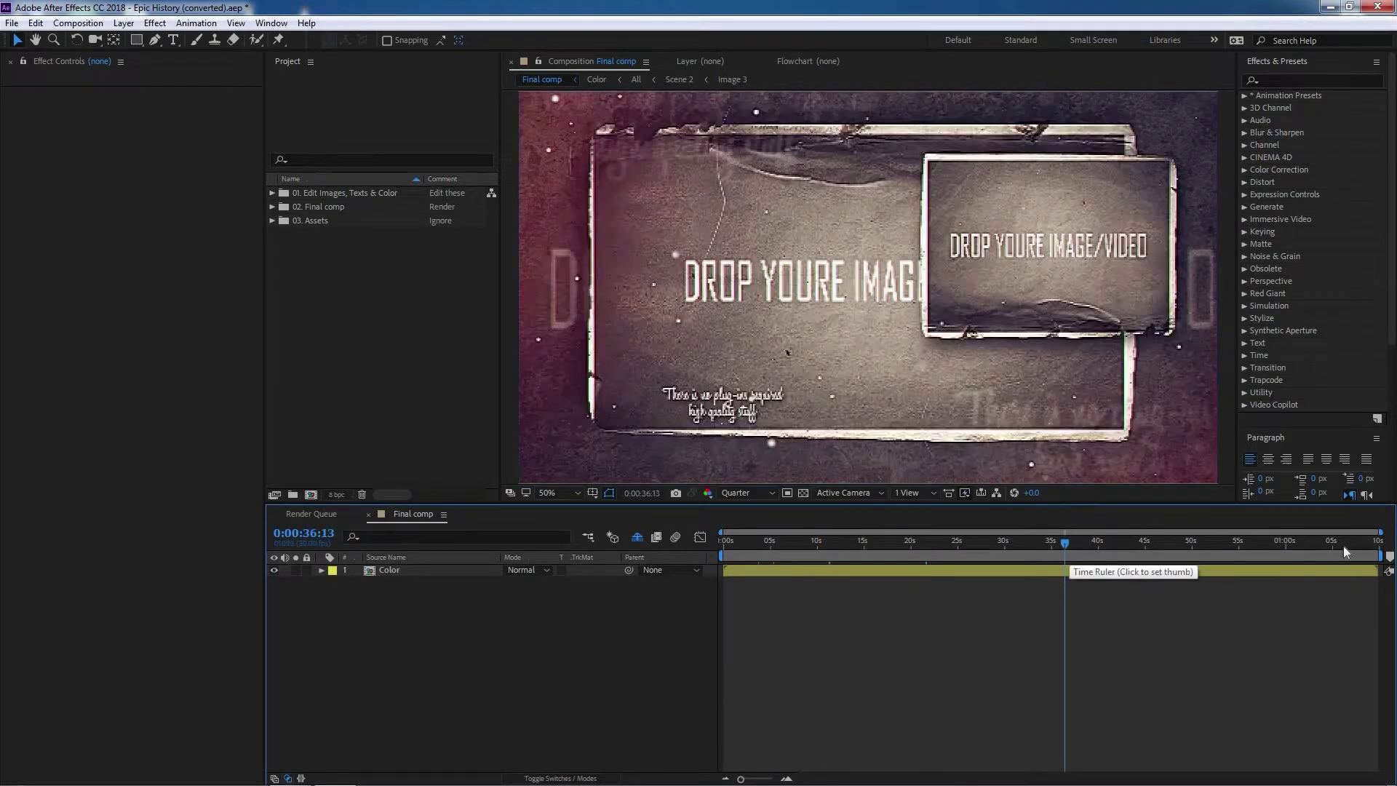
click(748, 552)
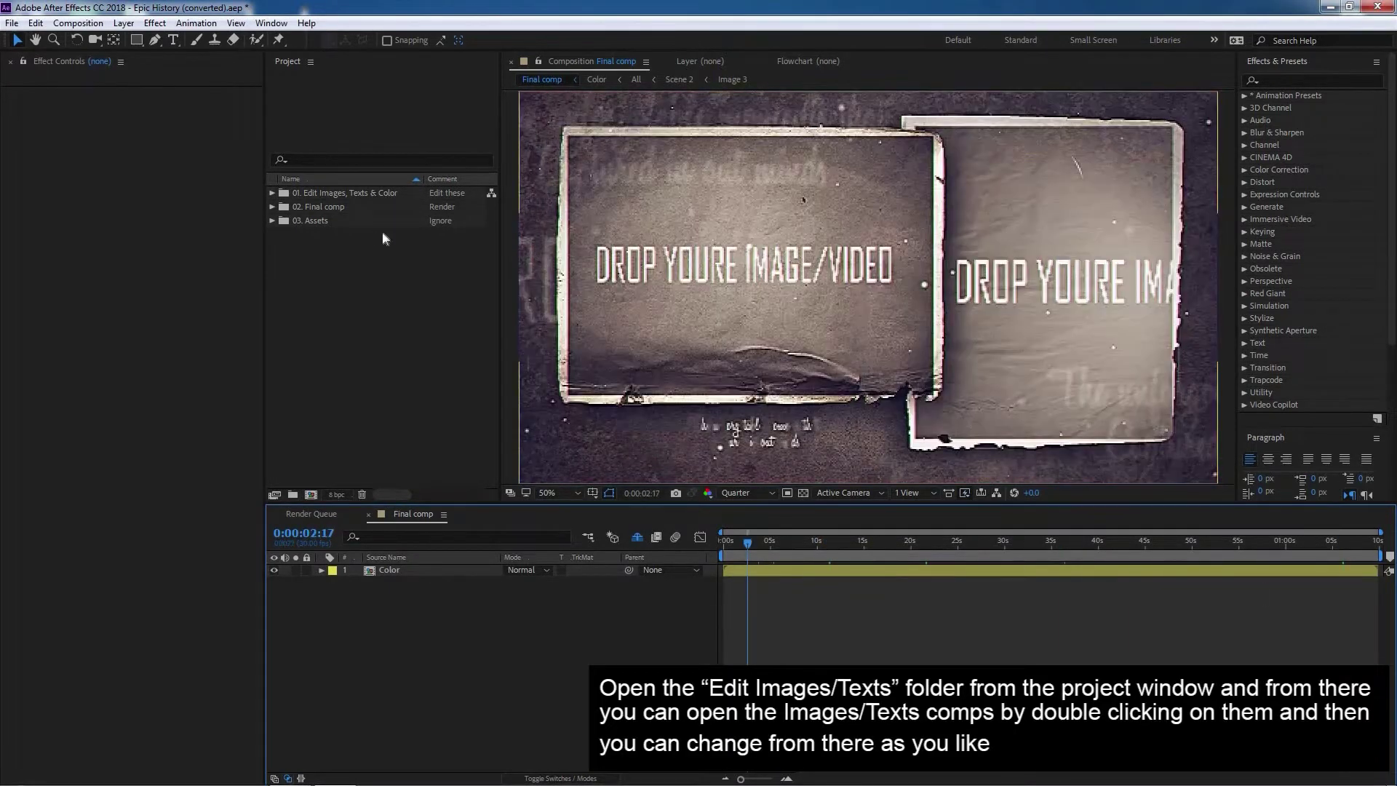
double_click(321, 194)
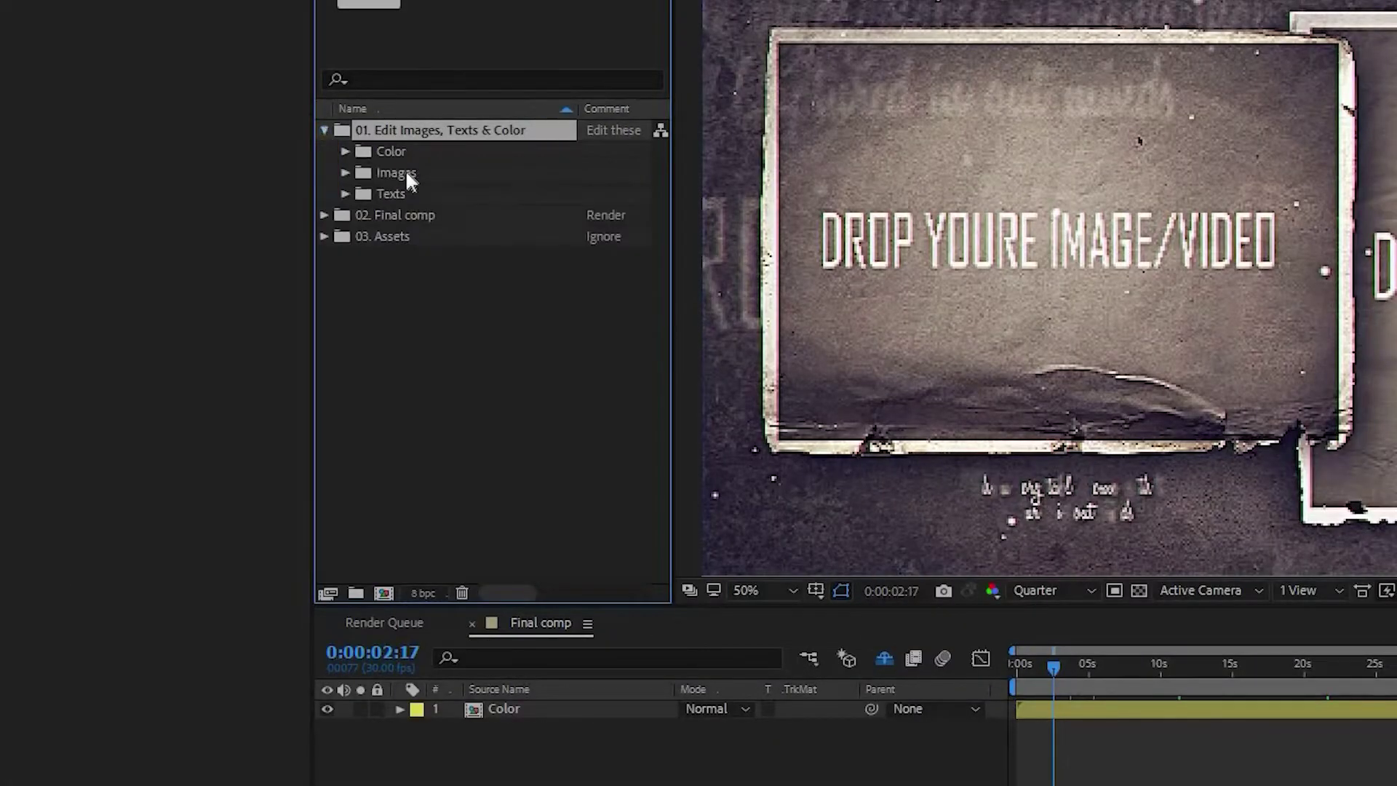
click(407, 174)
click(390, 190)
click(391, 172)
click(346, 172)
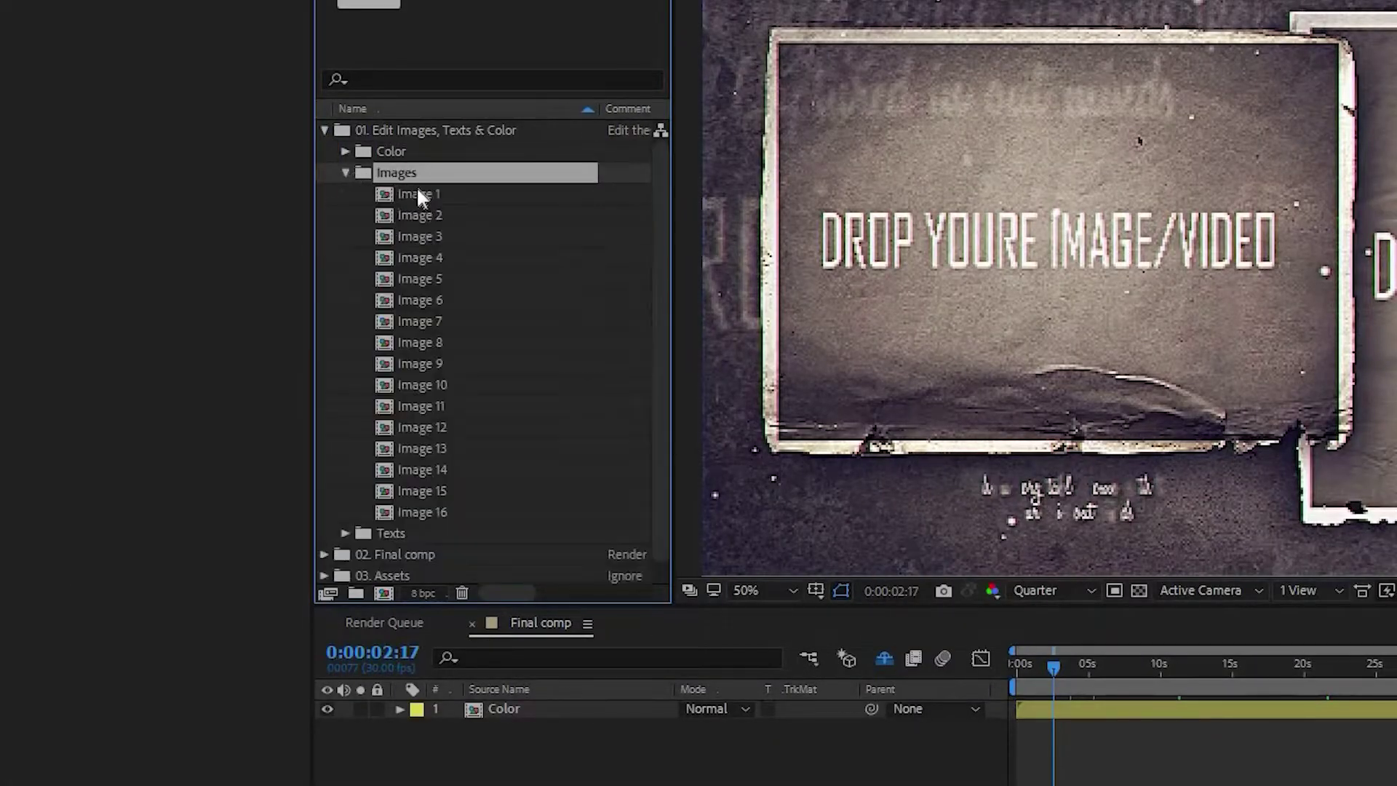
- Select Image 1 in the Images folder and open that composition
click(418, 195)
shift+click(437, 512)
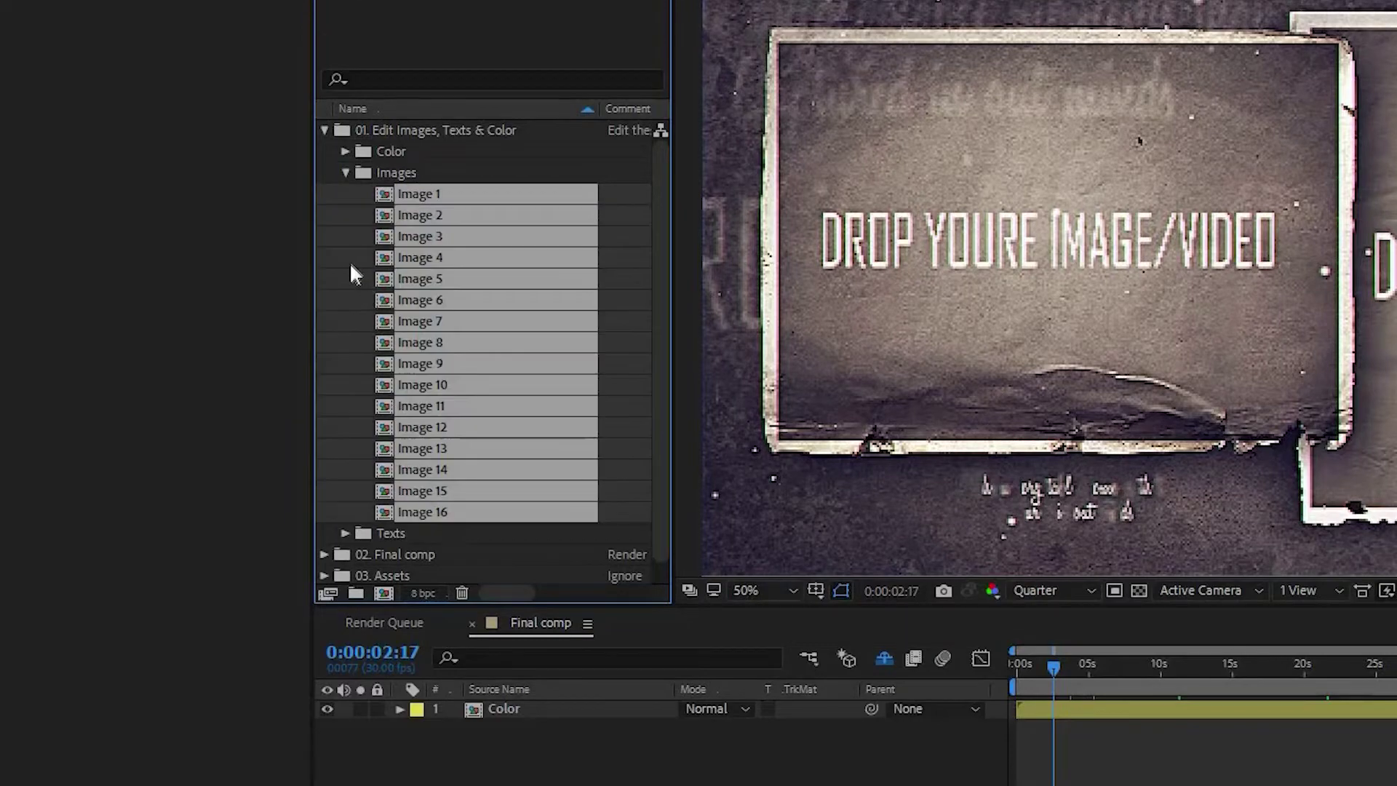
click(353, 271)
click(386, 194)
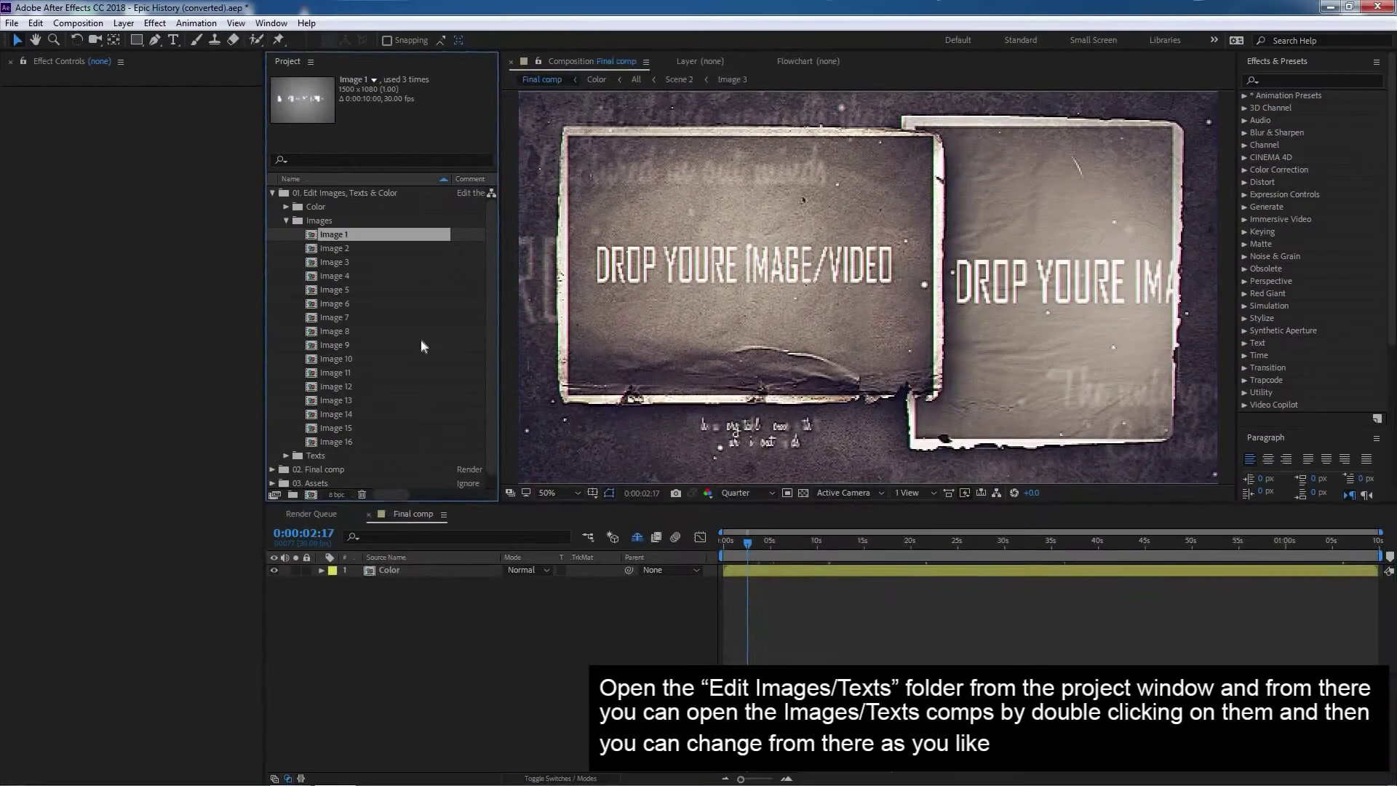
double_click(334, 235)
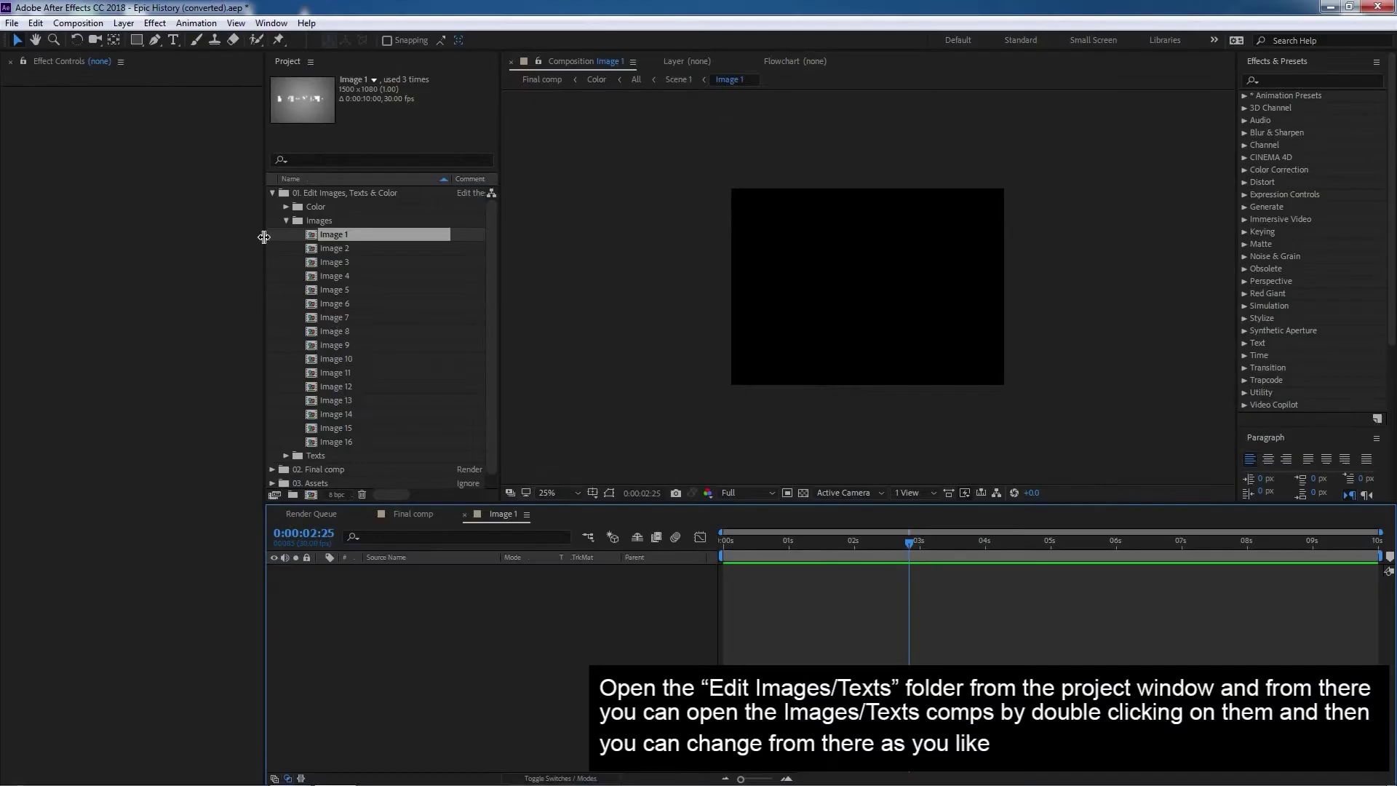
- Import the cat photo into the project through Import > File
click(287, 221)
right_click(339, 369)
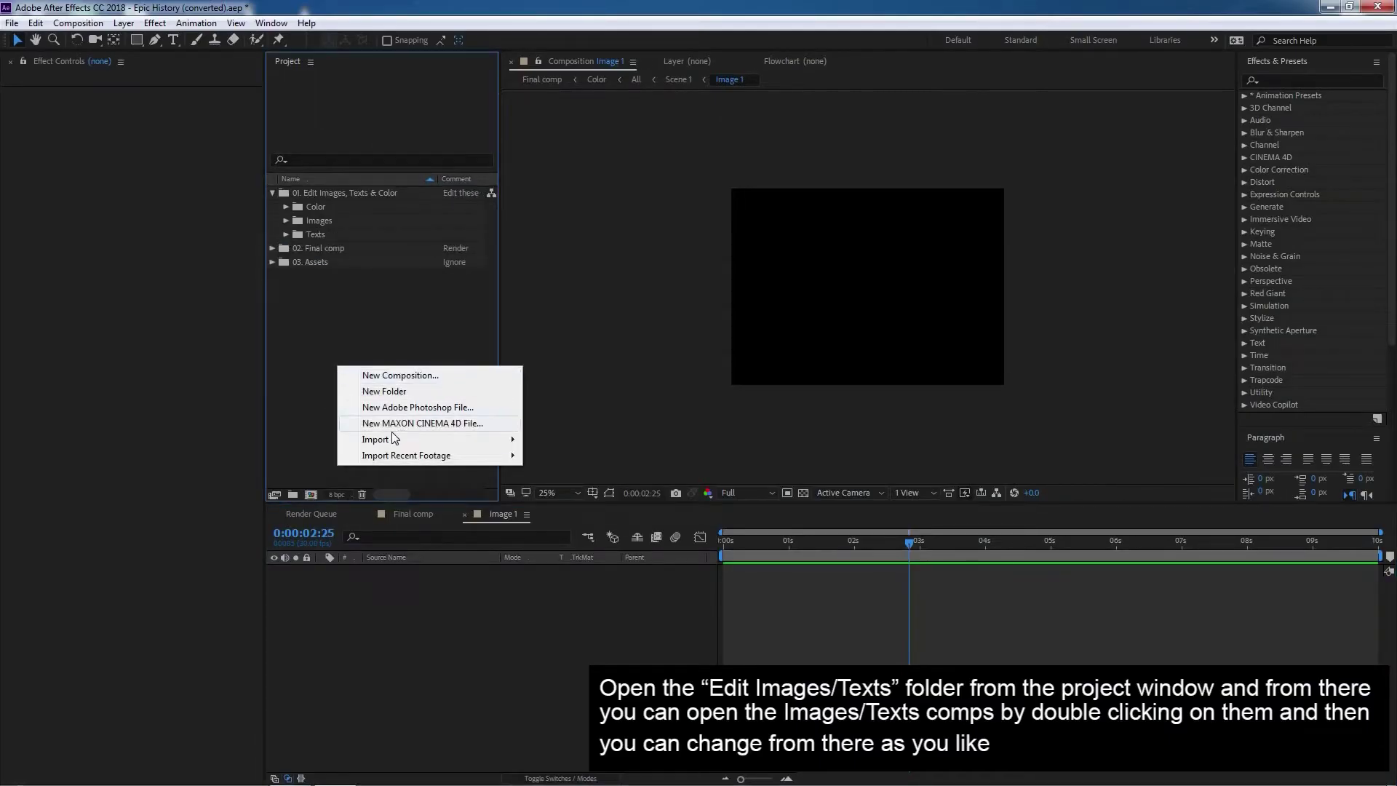
mouse_move(408, 441)
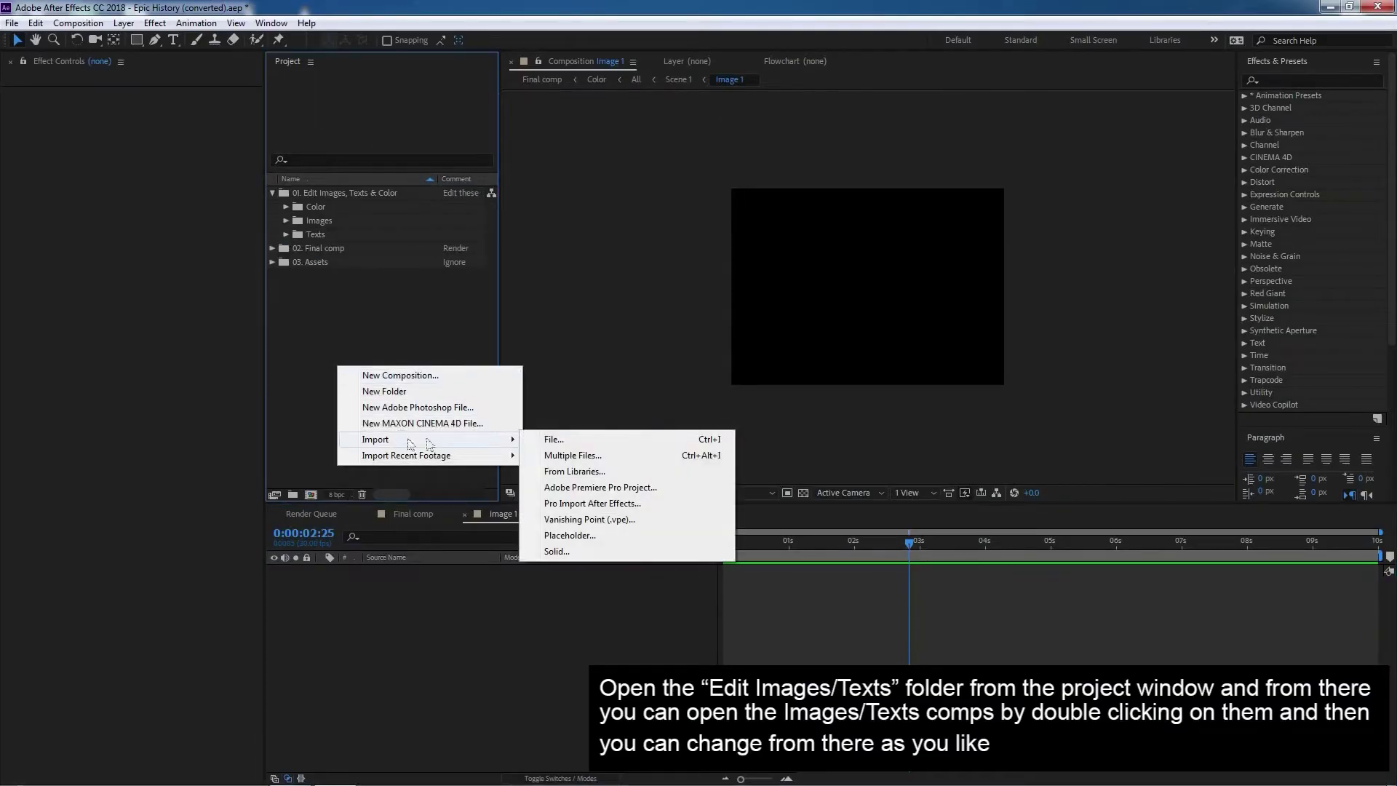
click(552, 439)
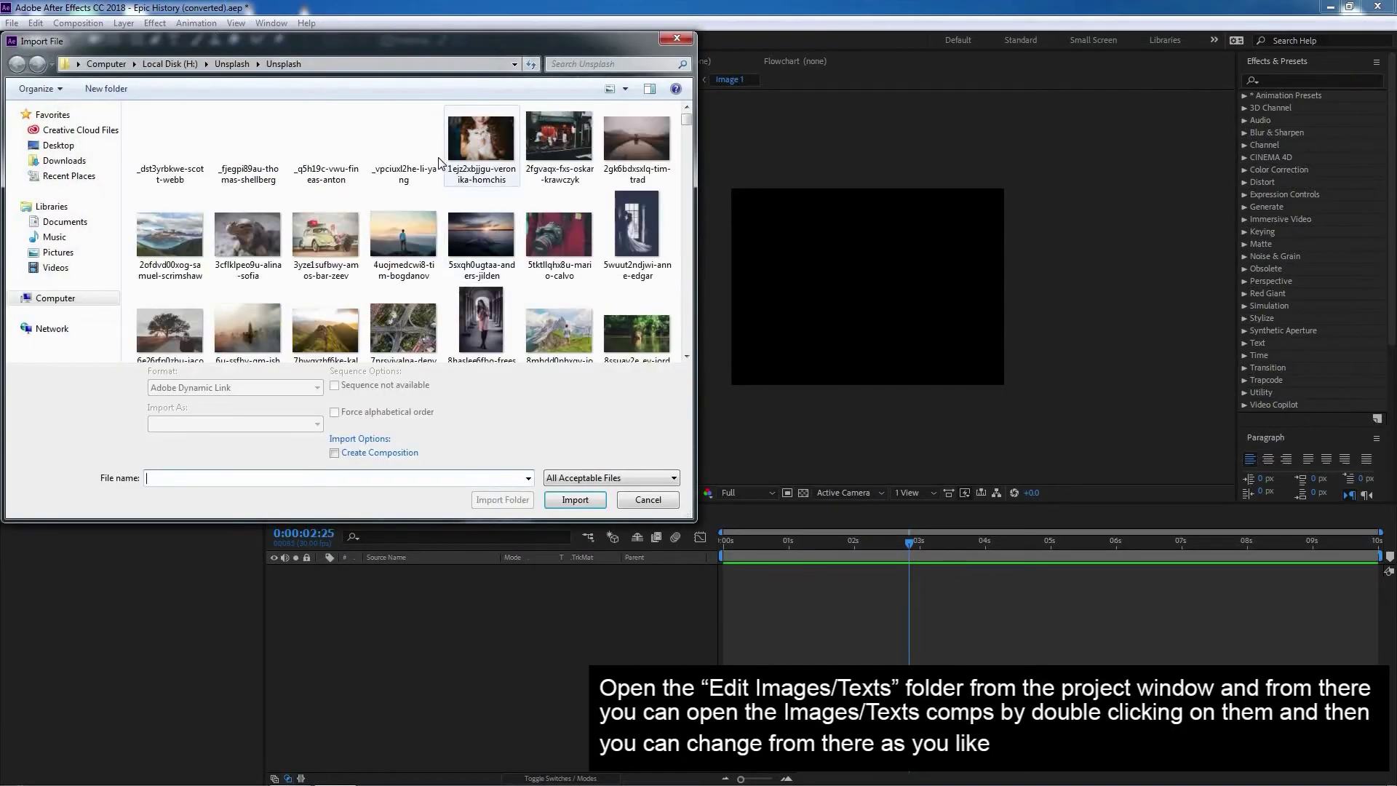
click(484, 154)
double_click(484, 154)
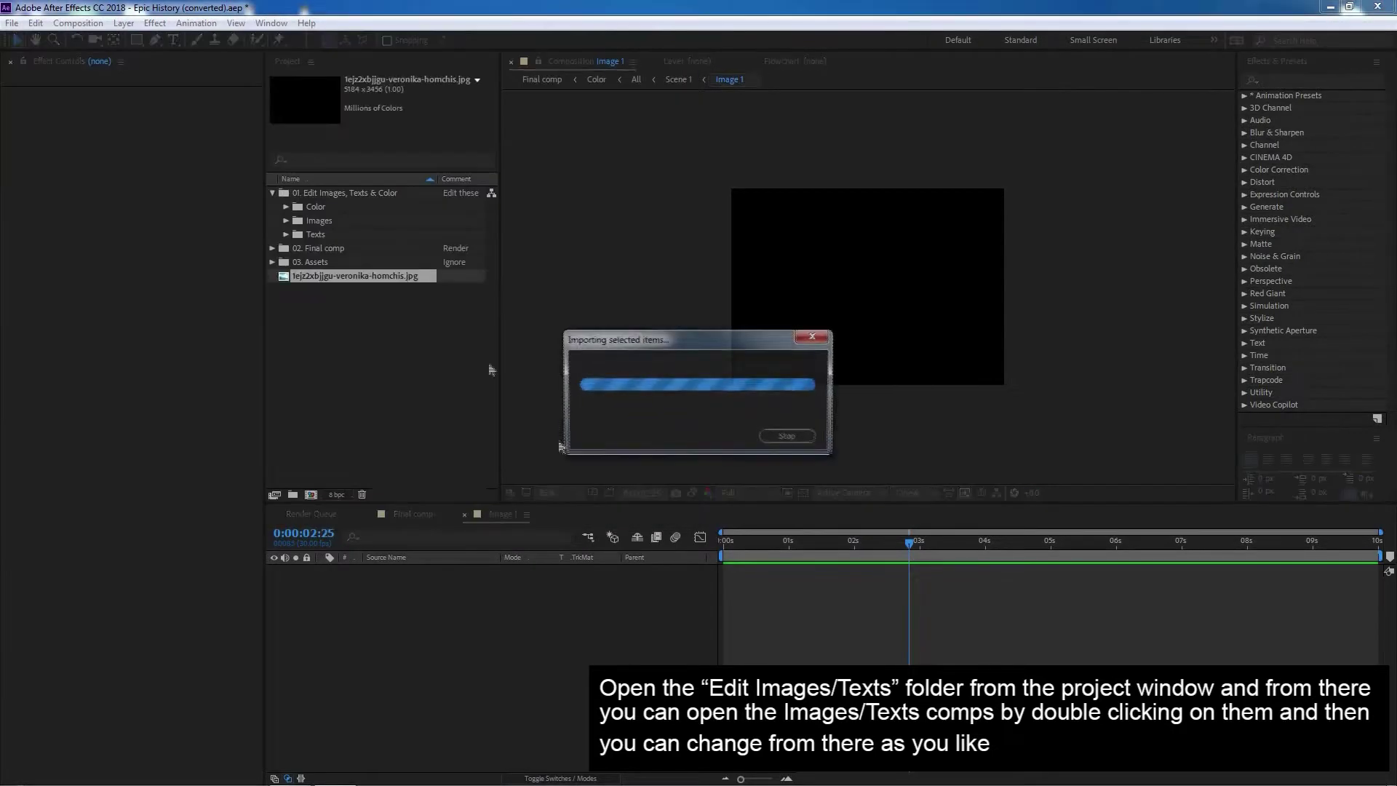
- Add the cat photo to the Image 1 timeline and scale it down to fit the frame
drag(335, 282, 484, 597)
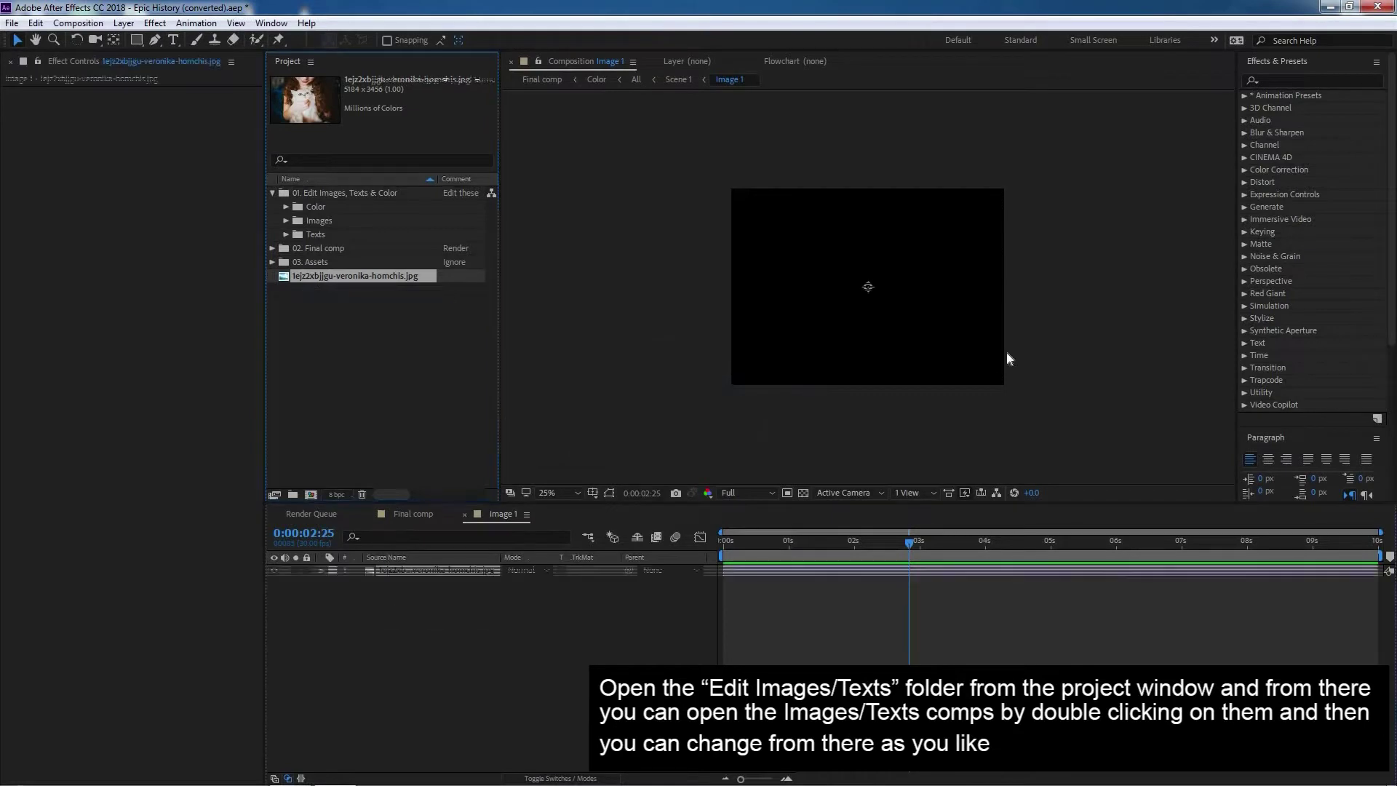
key(comma)
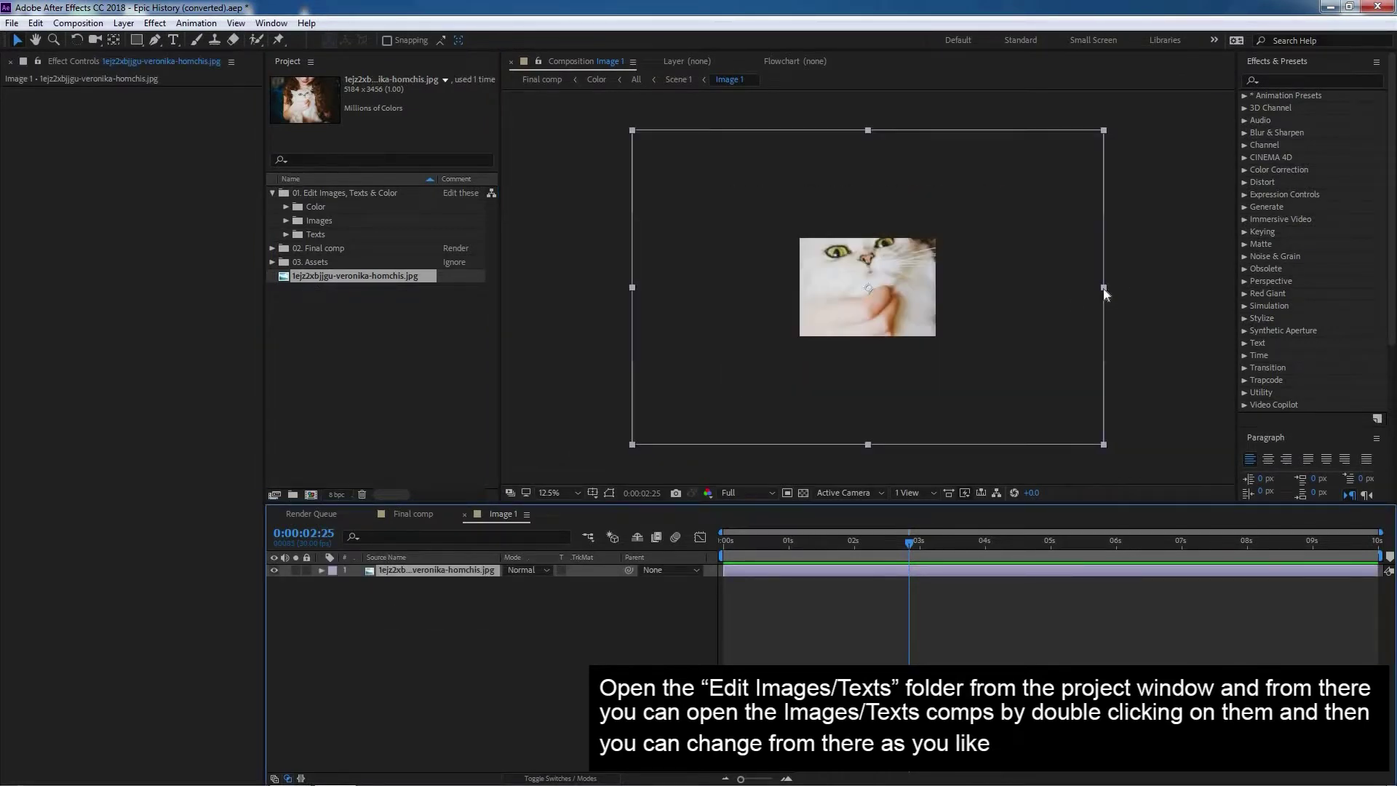
drag(1104, 288, 981, 299)
- Zoom the viewer back to 50% and close Image 1 to return to Final comp
key(period)
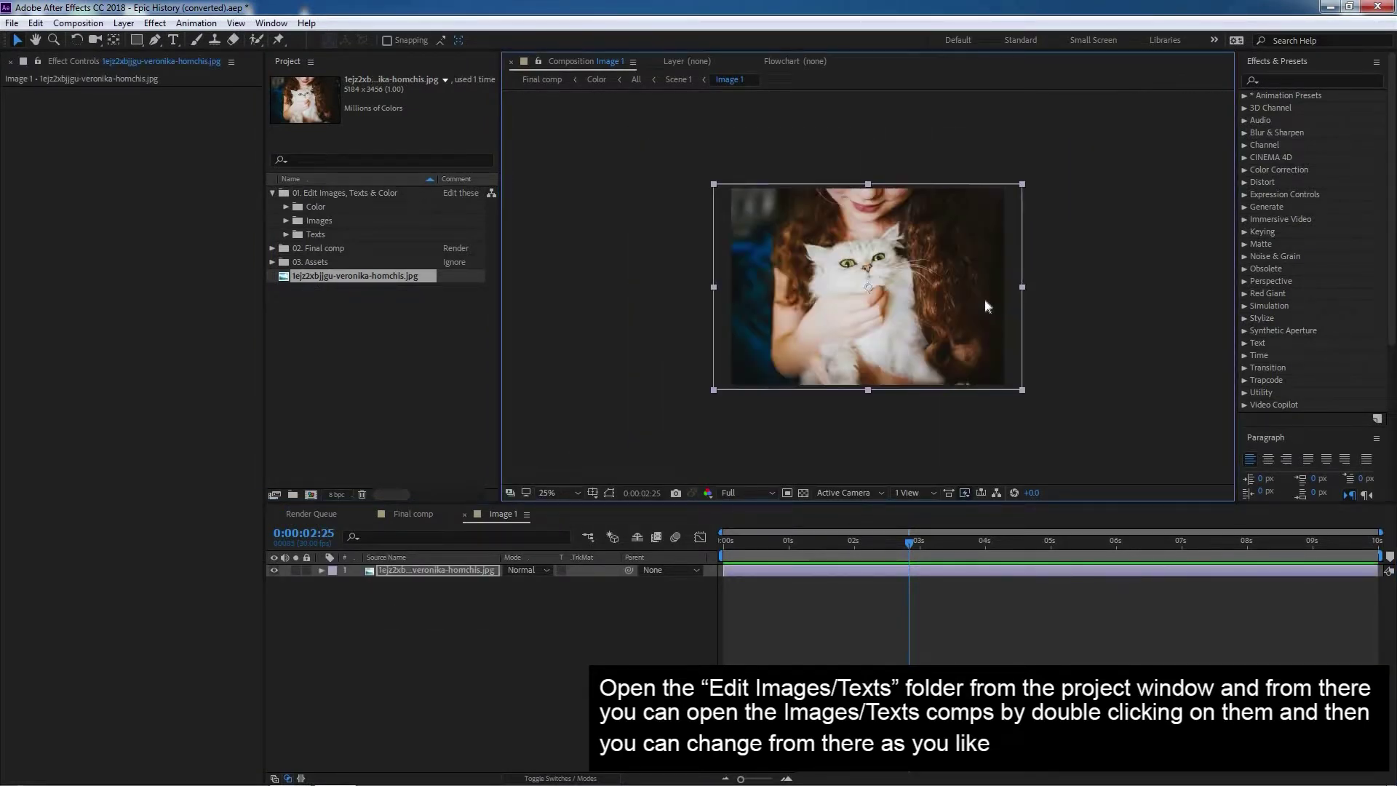
key(period)
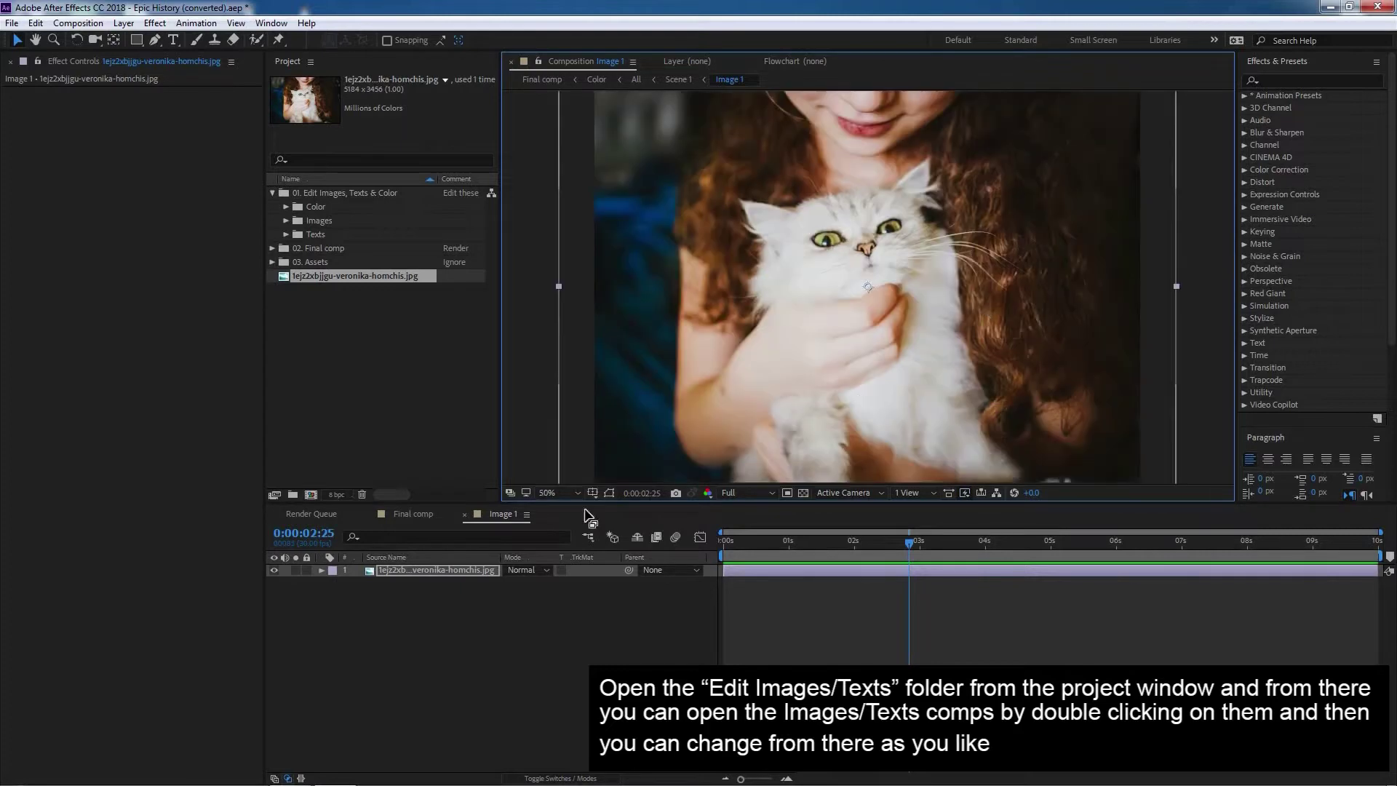
click(466, 513)
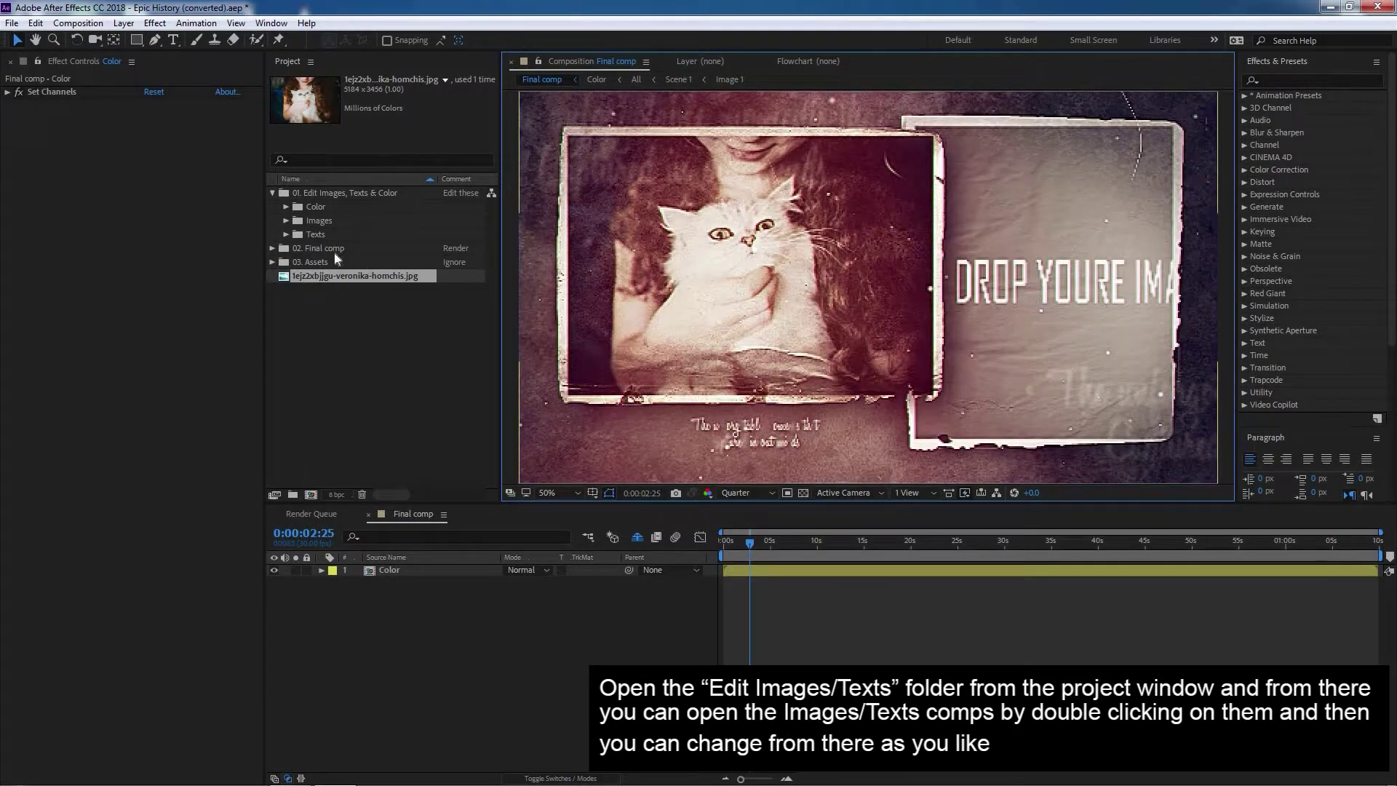
- Reopen the Images folder and briefly open and close the Image 2 comp
click(286, 220)
click(343, 247)
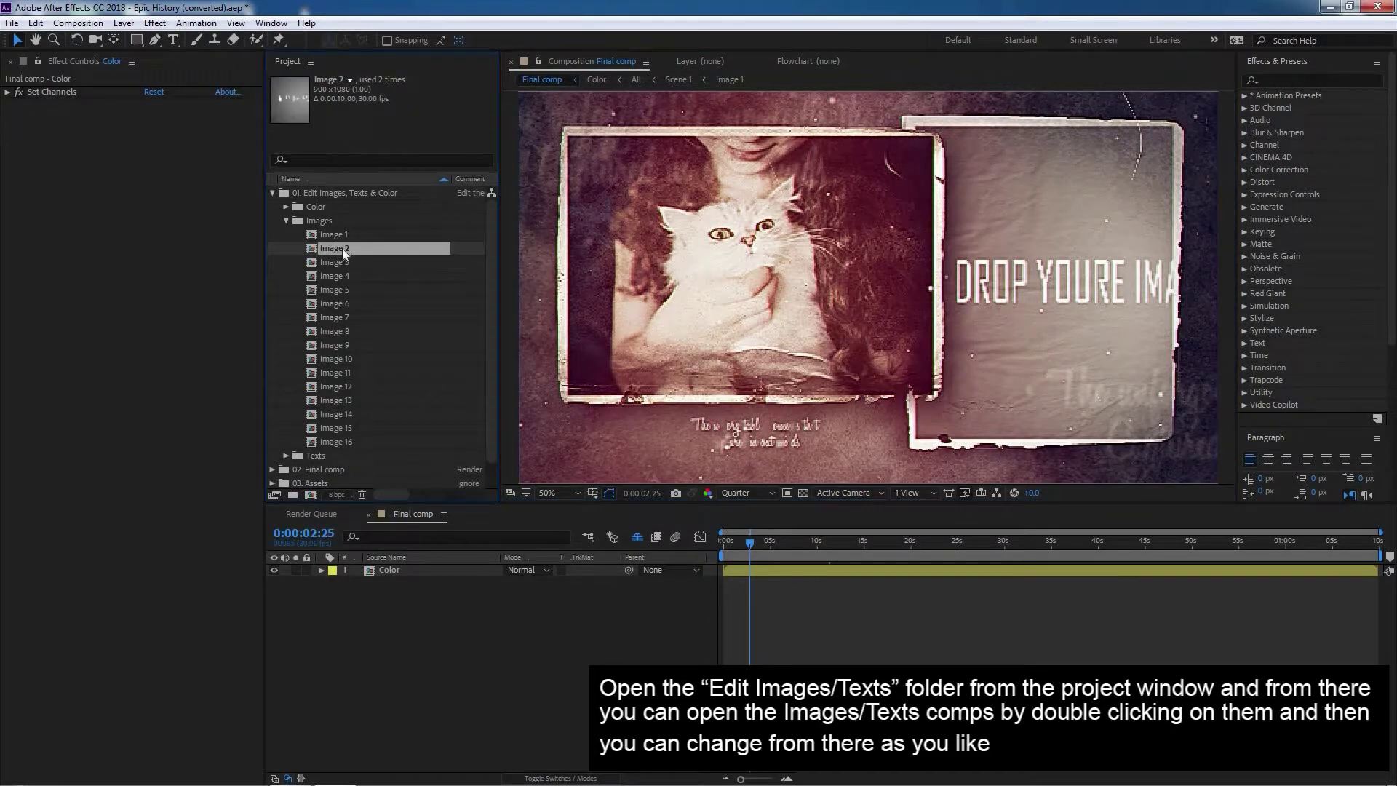
double_click(342, 247)
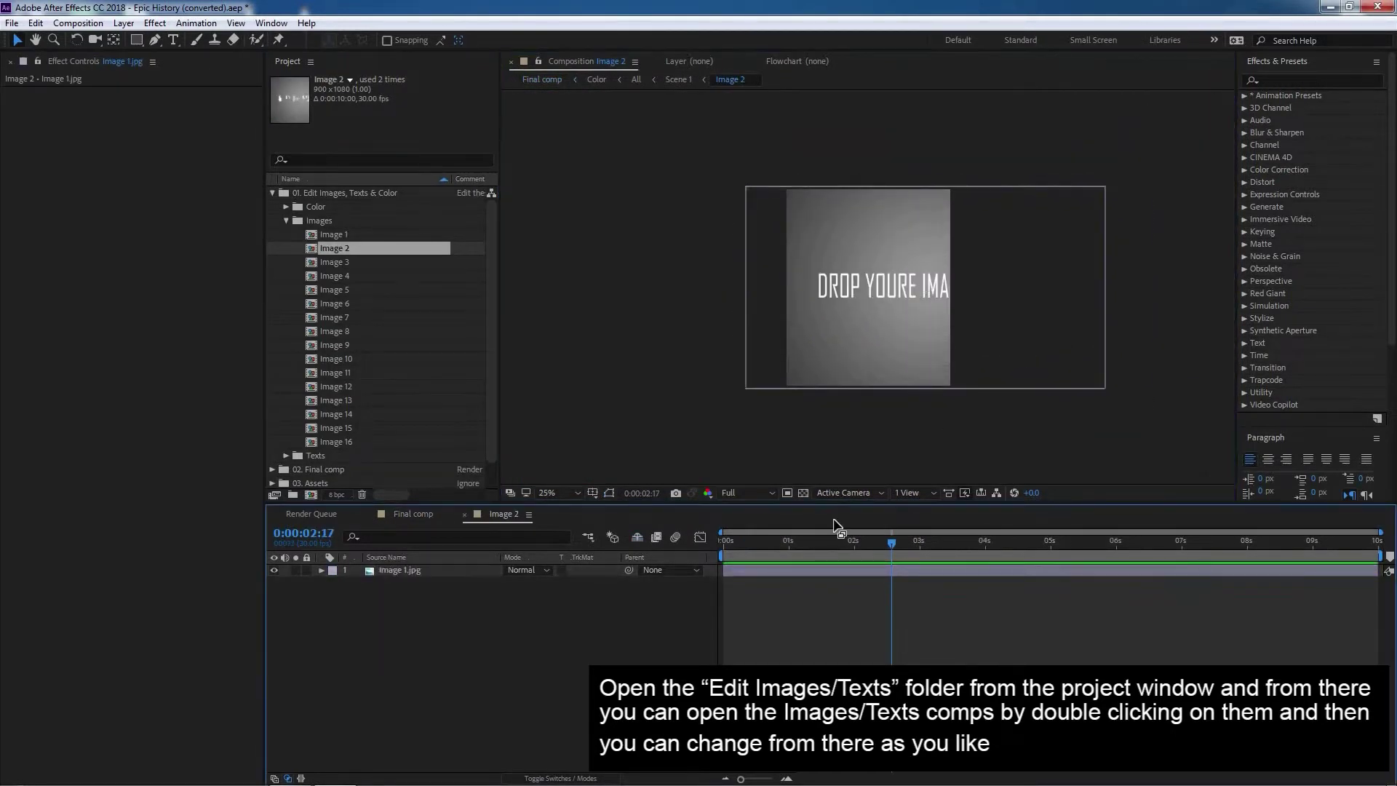
key(ctrl+w)
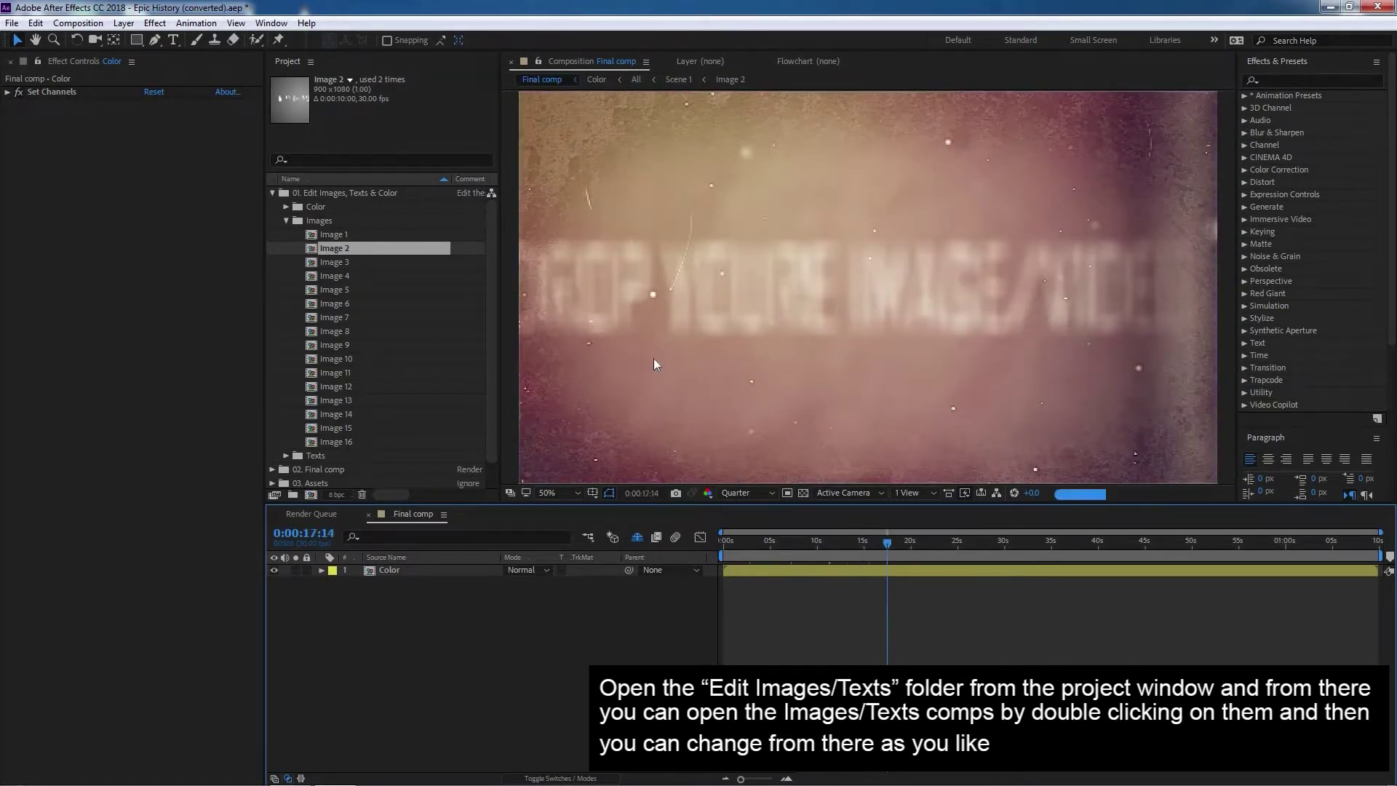
- Select Image 1–16, collapse Images, expand the Texts folder, and jump to the cat-photo frame
click(337, 236)
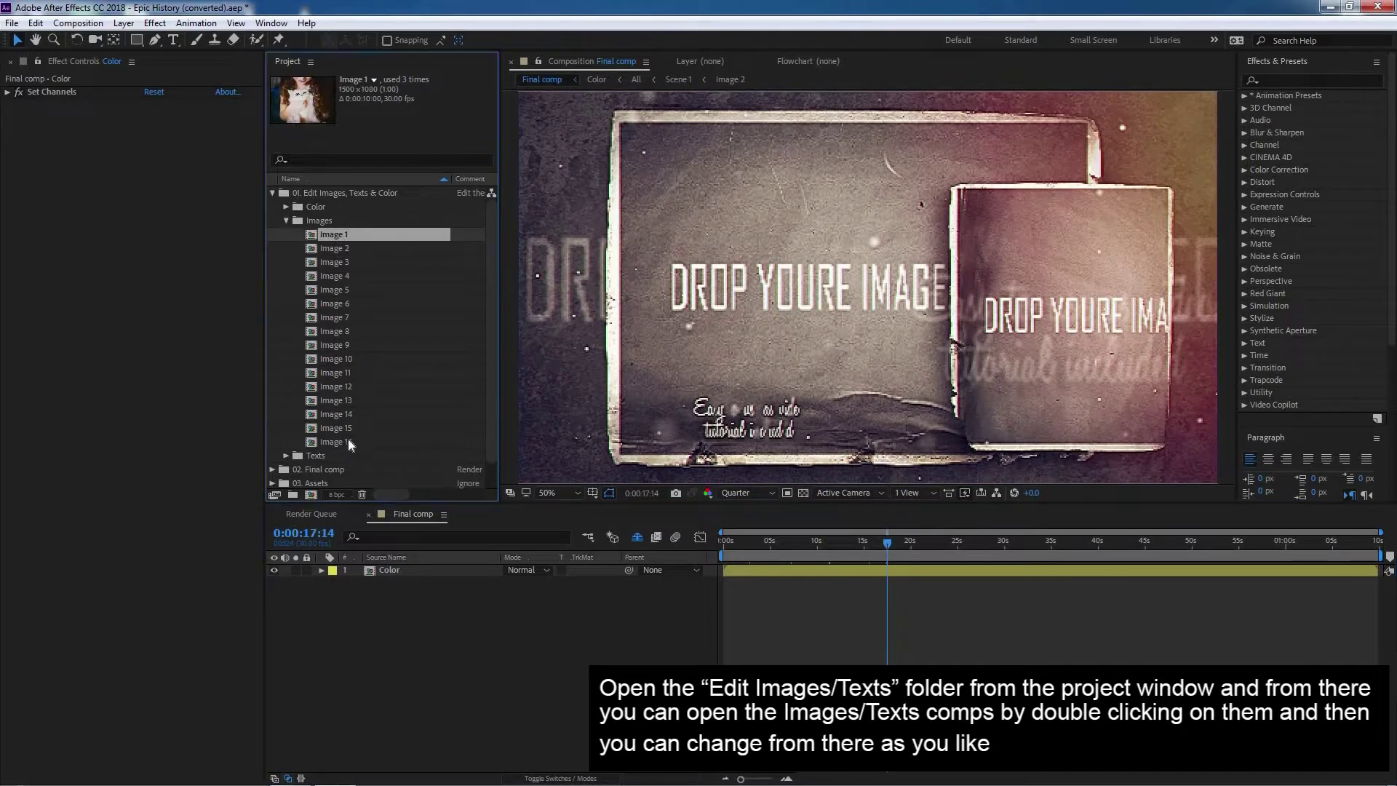
shift+click(350, 443)
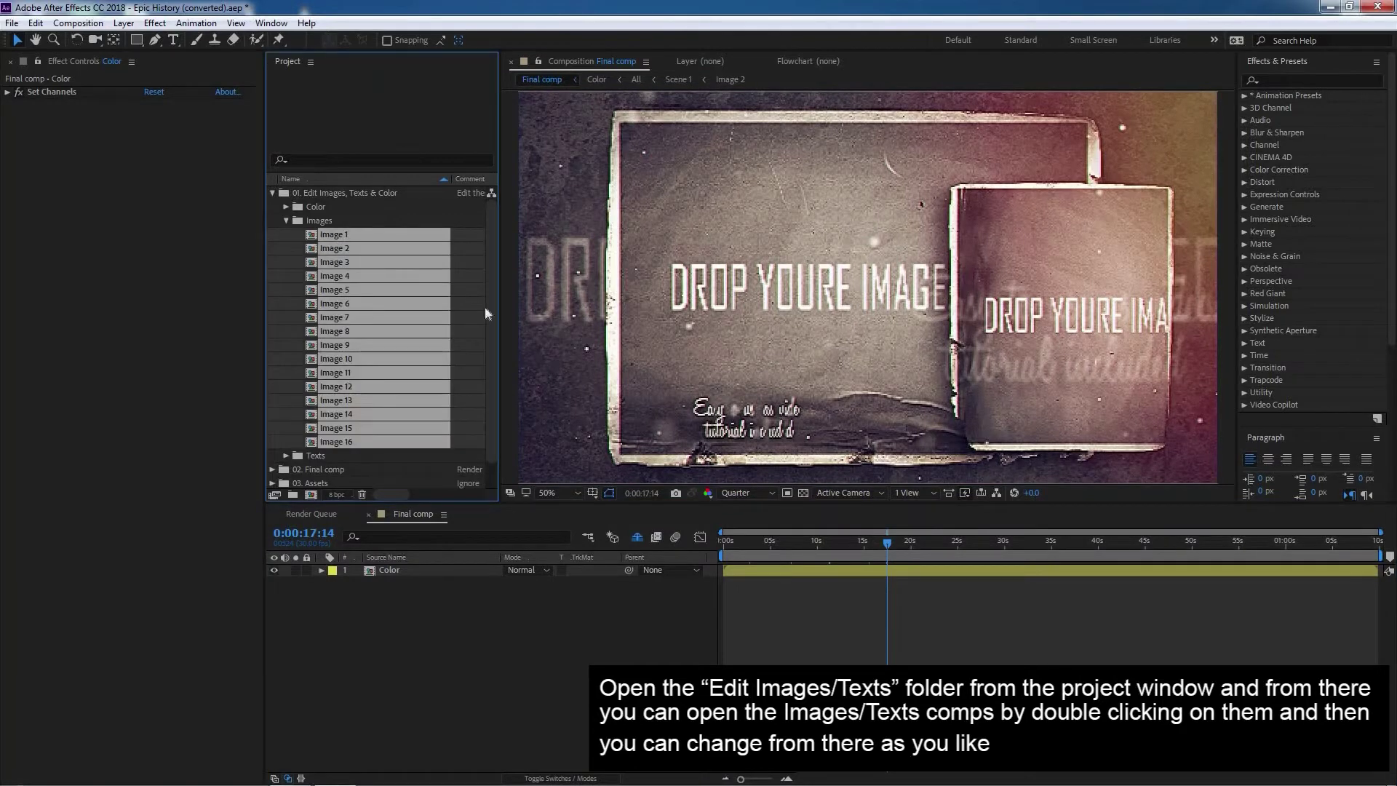
click(286, 220)
click(313, 234)
click(286, 234)
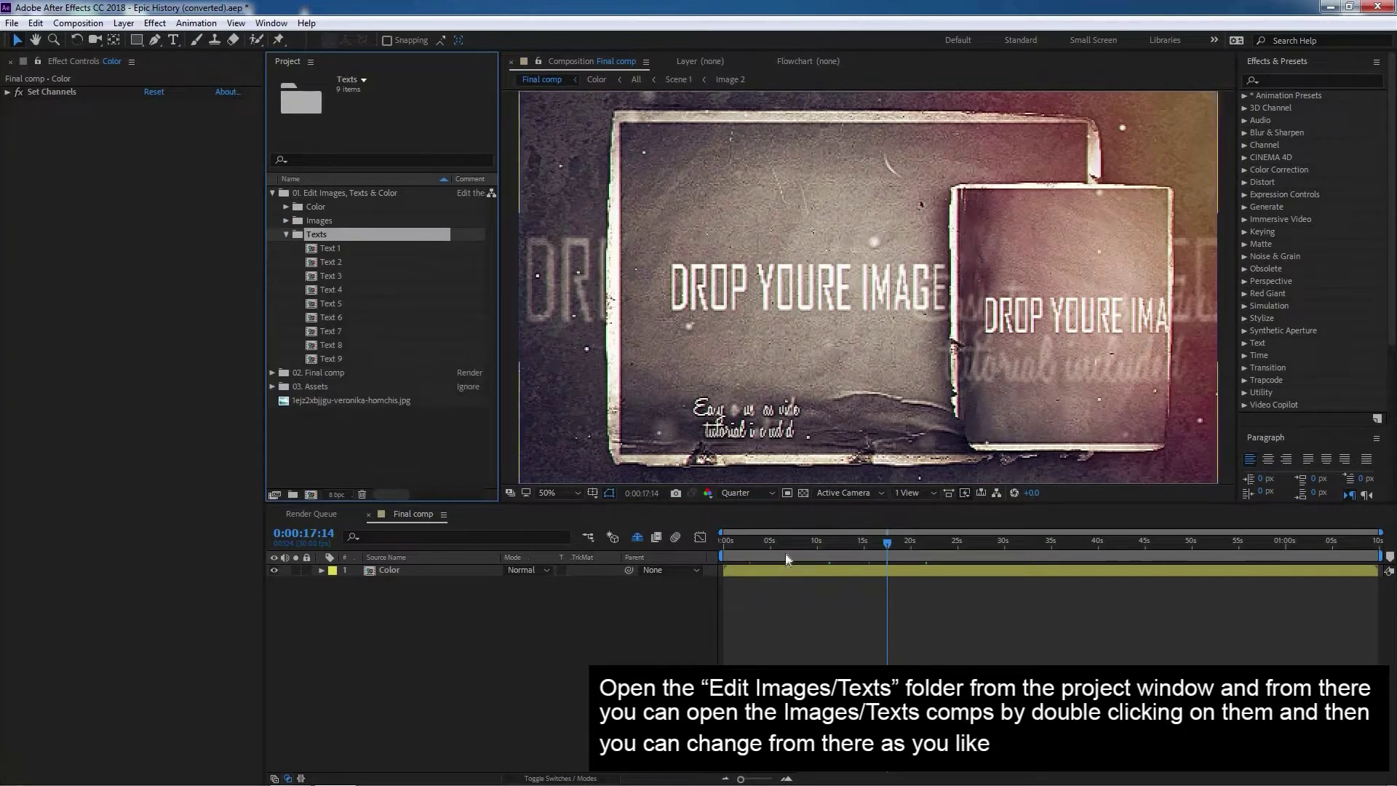
click(792, 548)
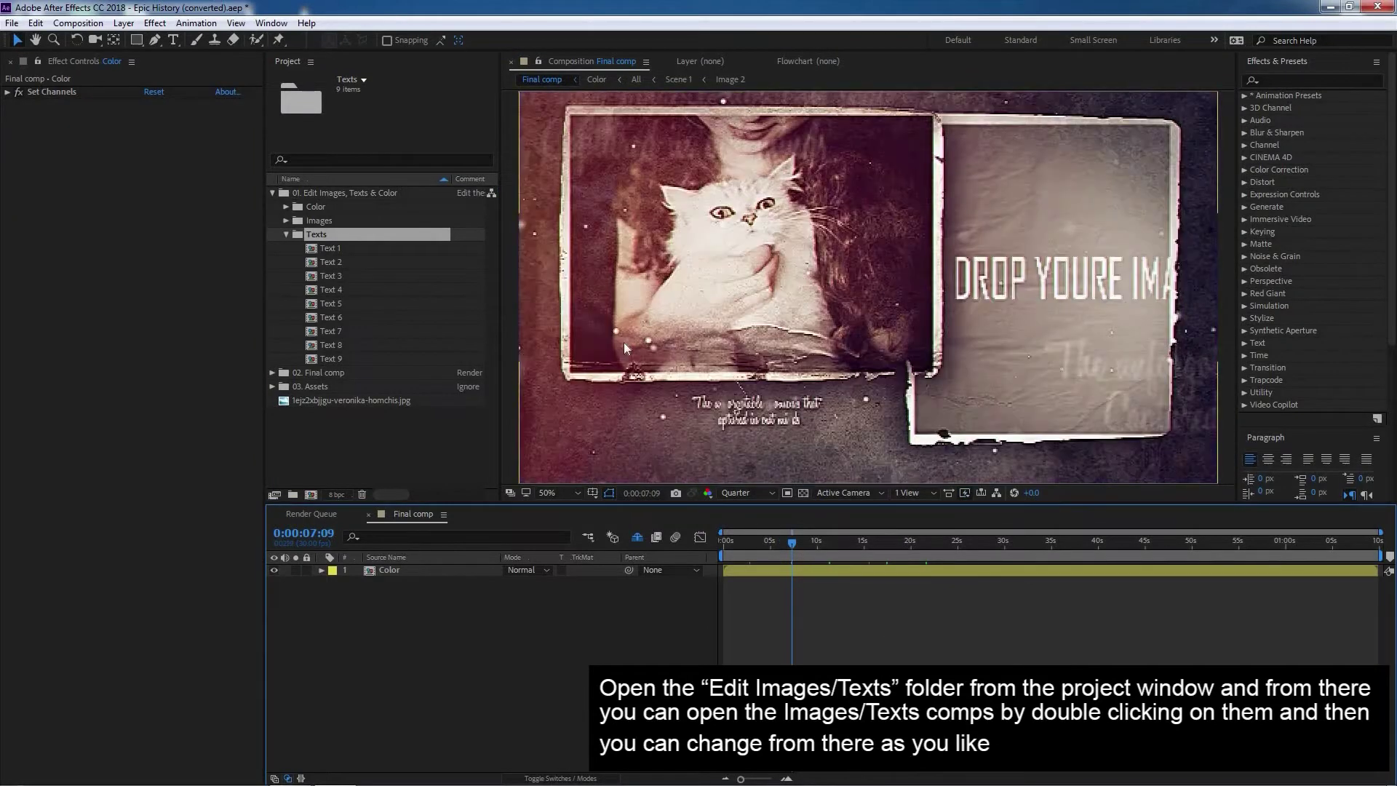
- Open Text 1 at Full resolution and enter editing on its text layer
double_click(327, 248)
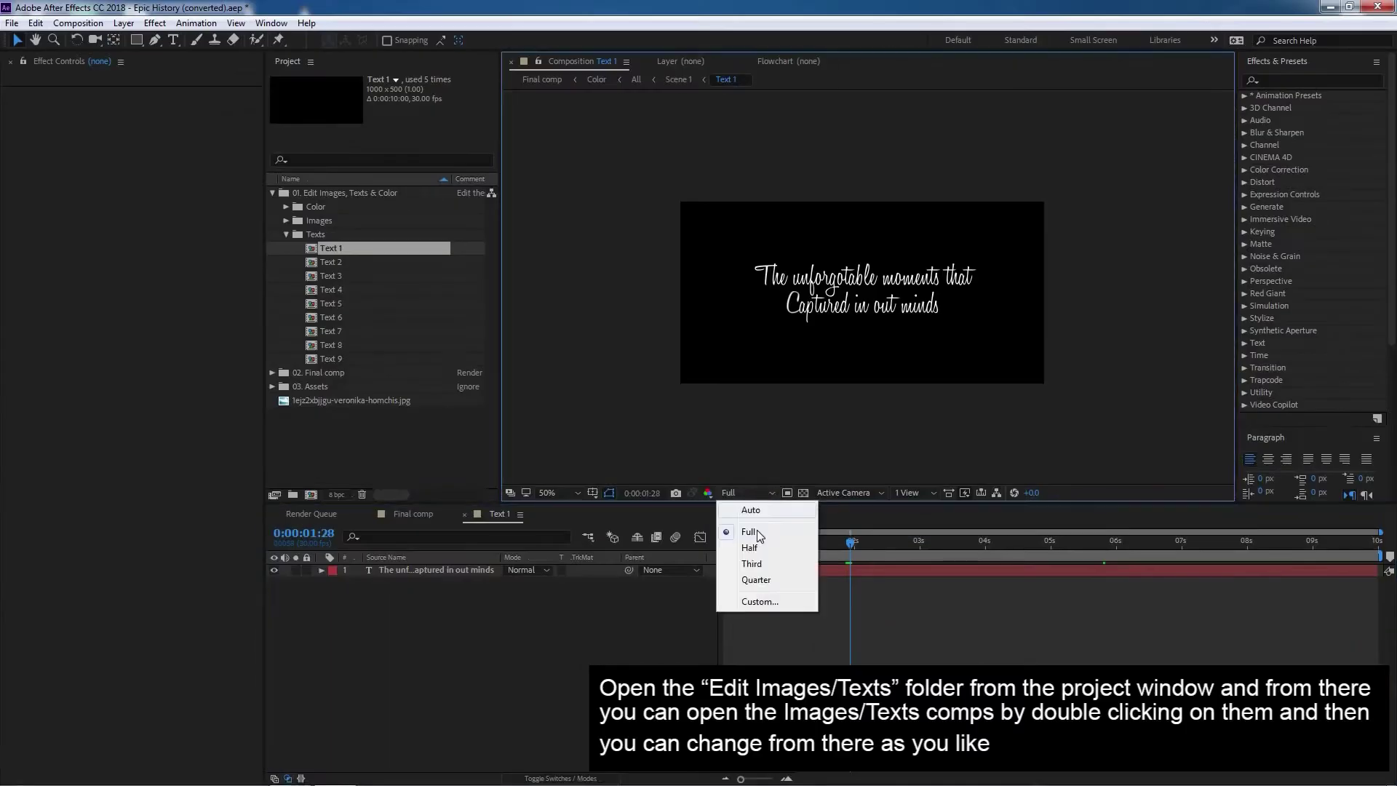
click(757, 530)
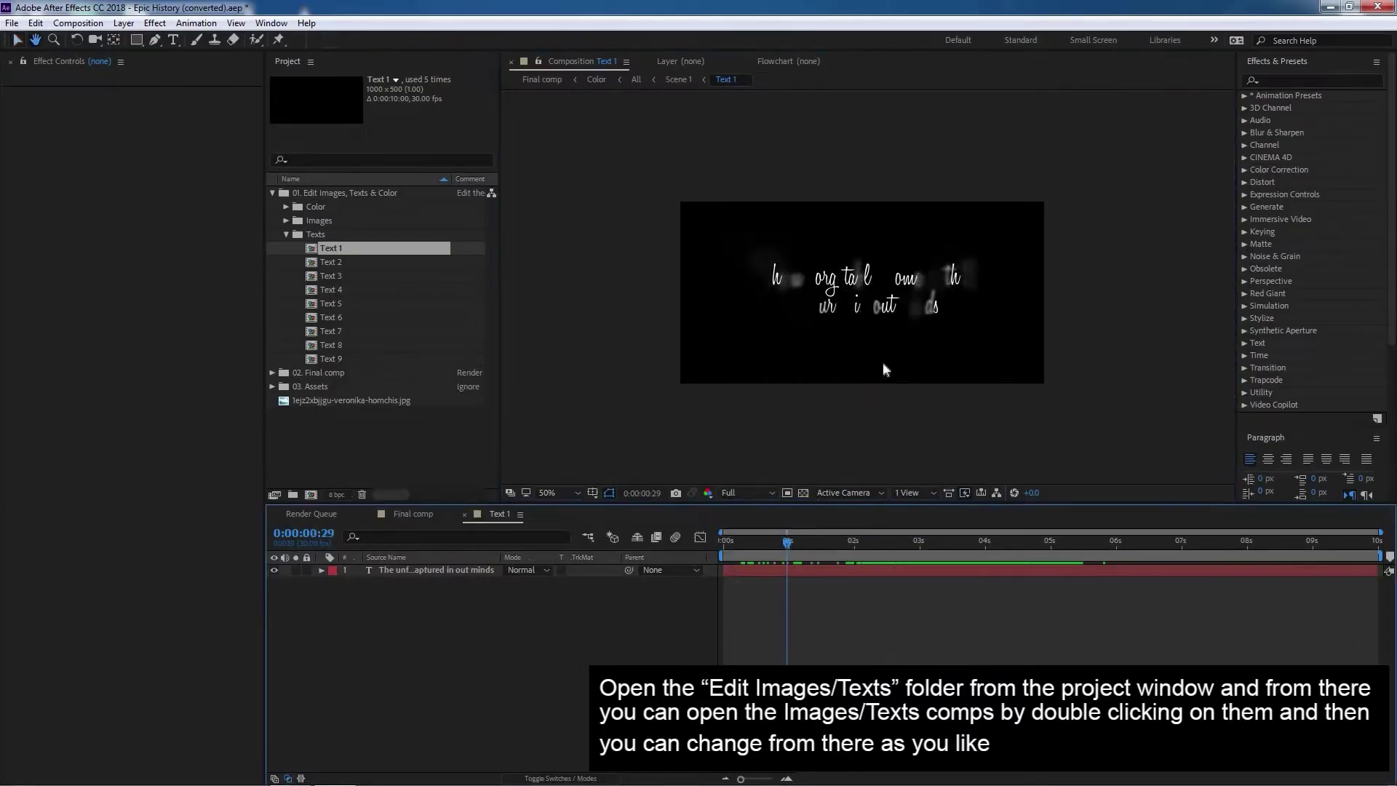
click(880, 302)
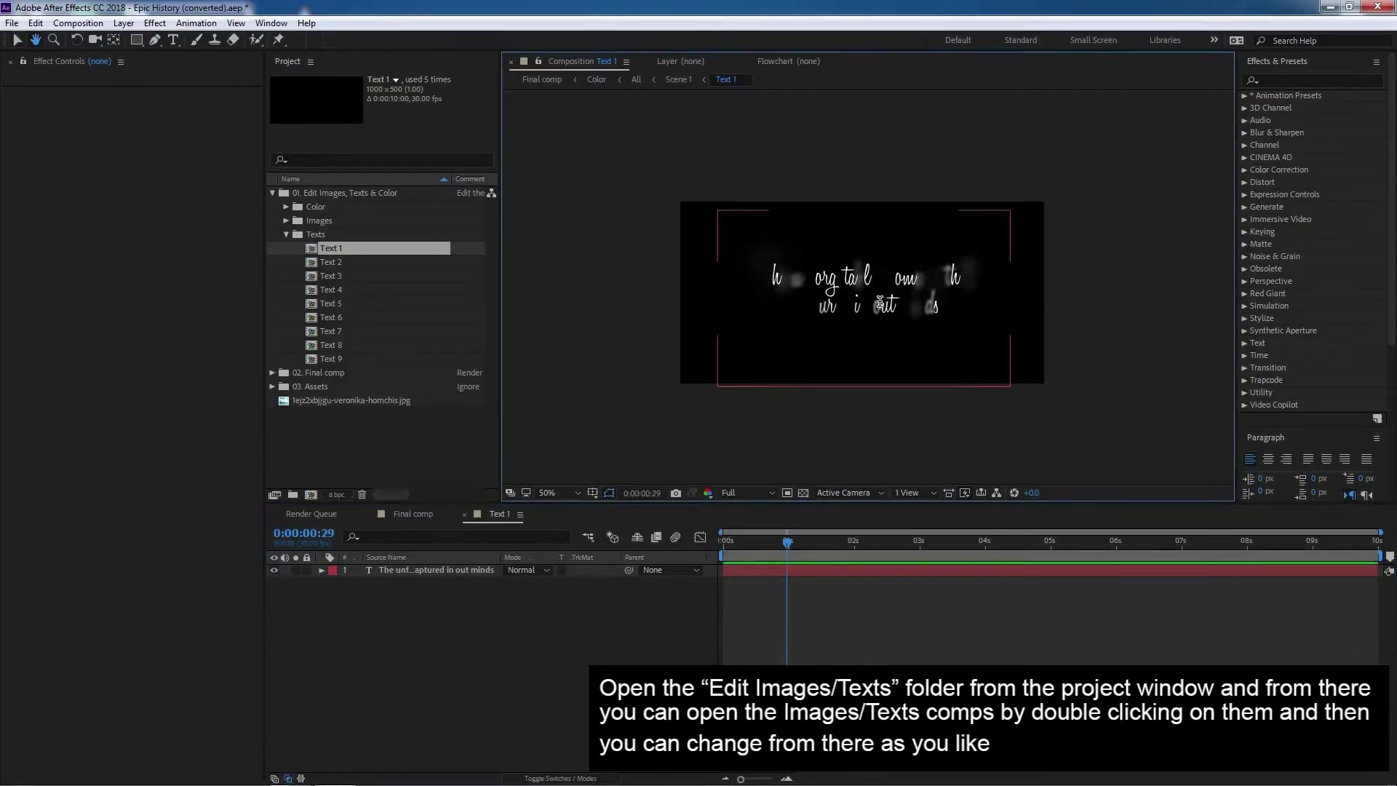
double_click(881, 302)
- Replace the caption's first word, fixing the typo 'Chanhge'
text(Chanhge)
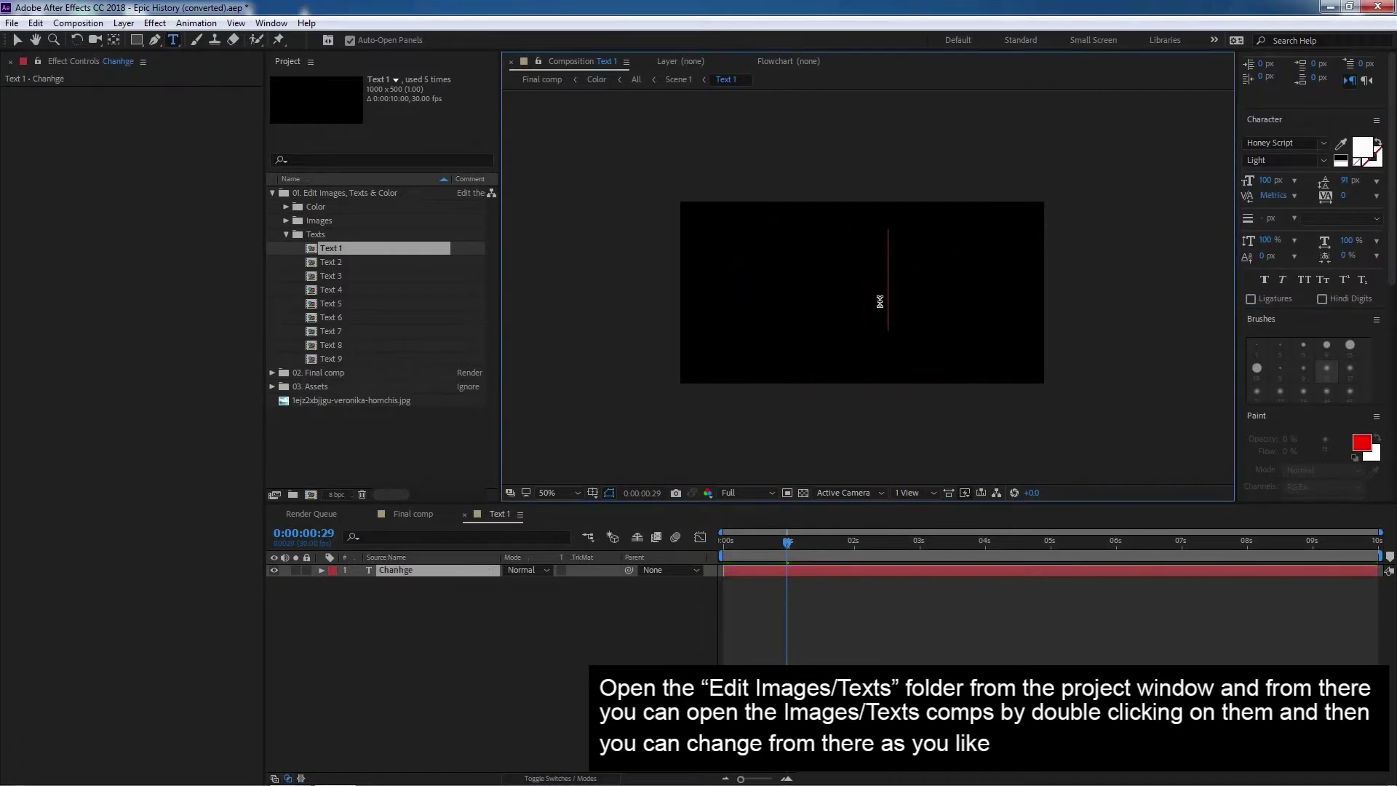
key(ctrl+a)
text(C)
text(han)
key(Escape)
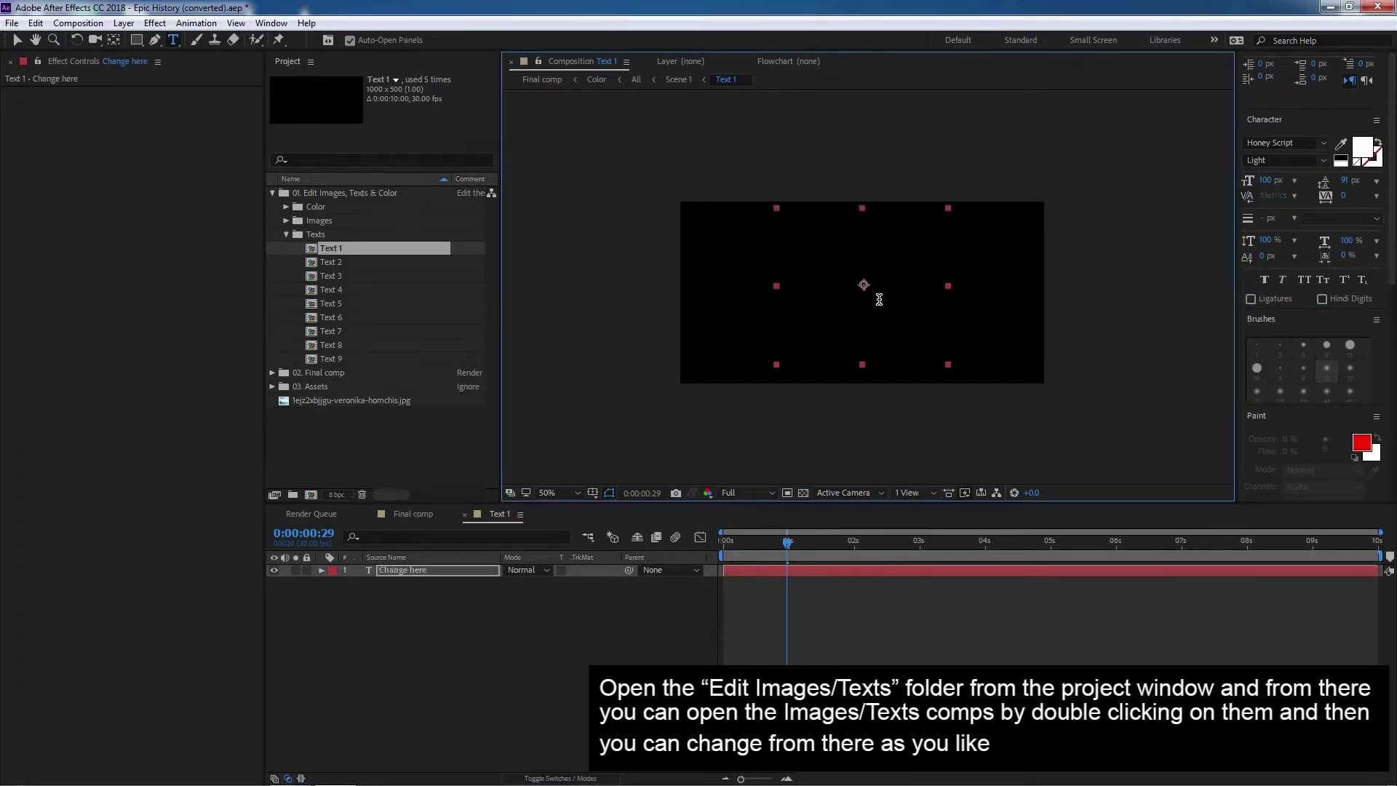
- Append 'add your texts' after 'Change here' in the caption
drag(824, 548, 809, 548)
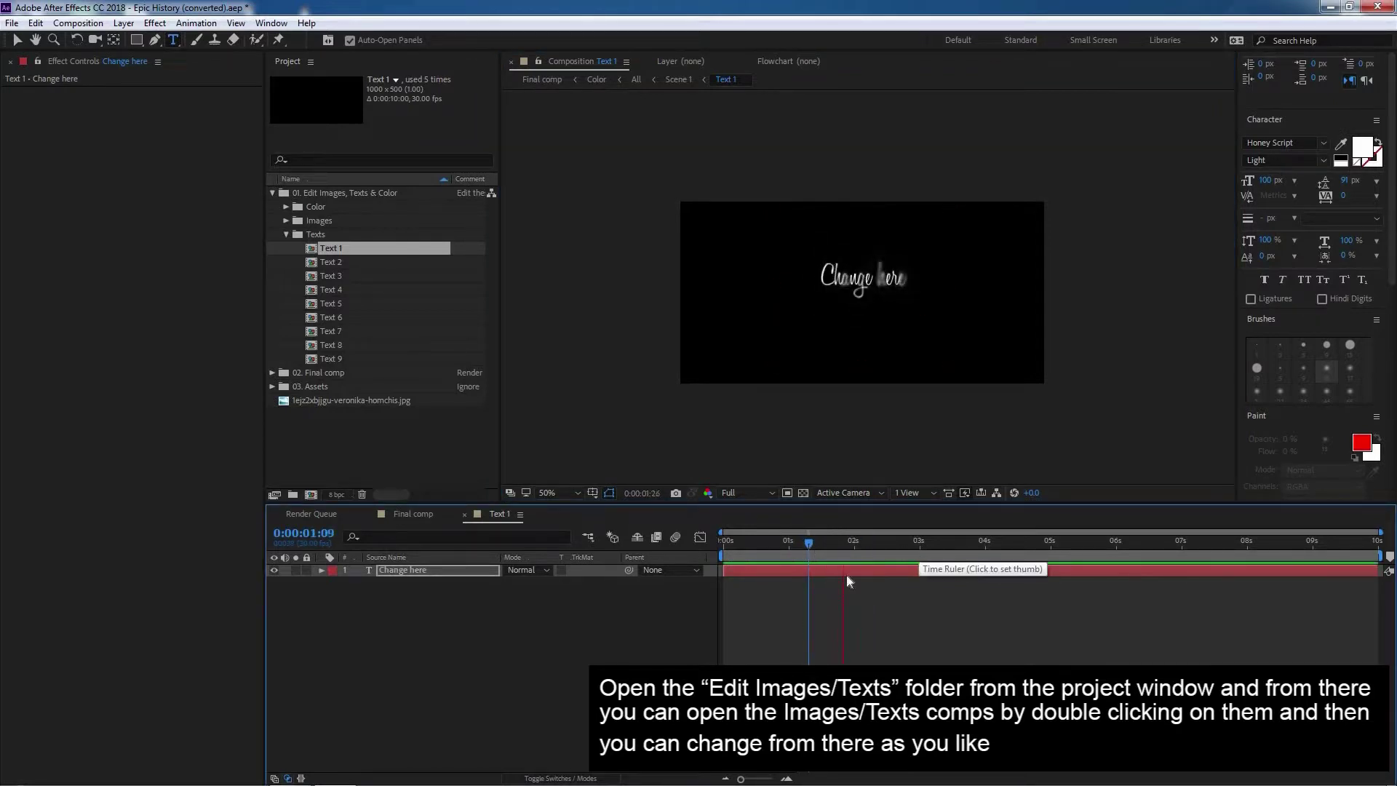
click(871, 544)
double_click(857, 575)
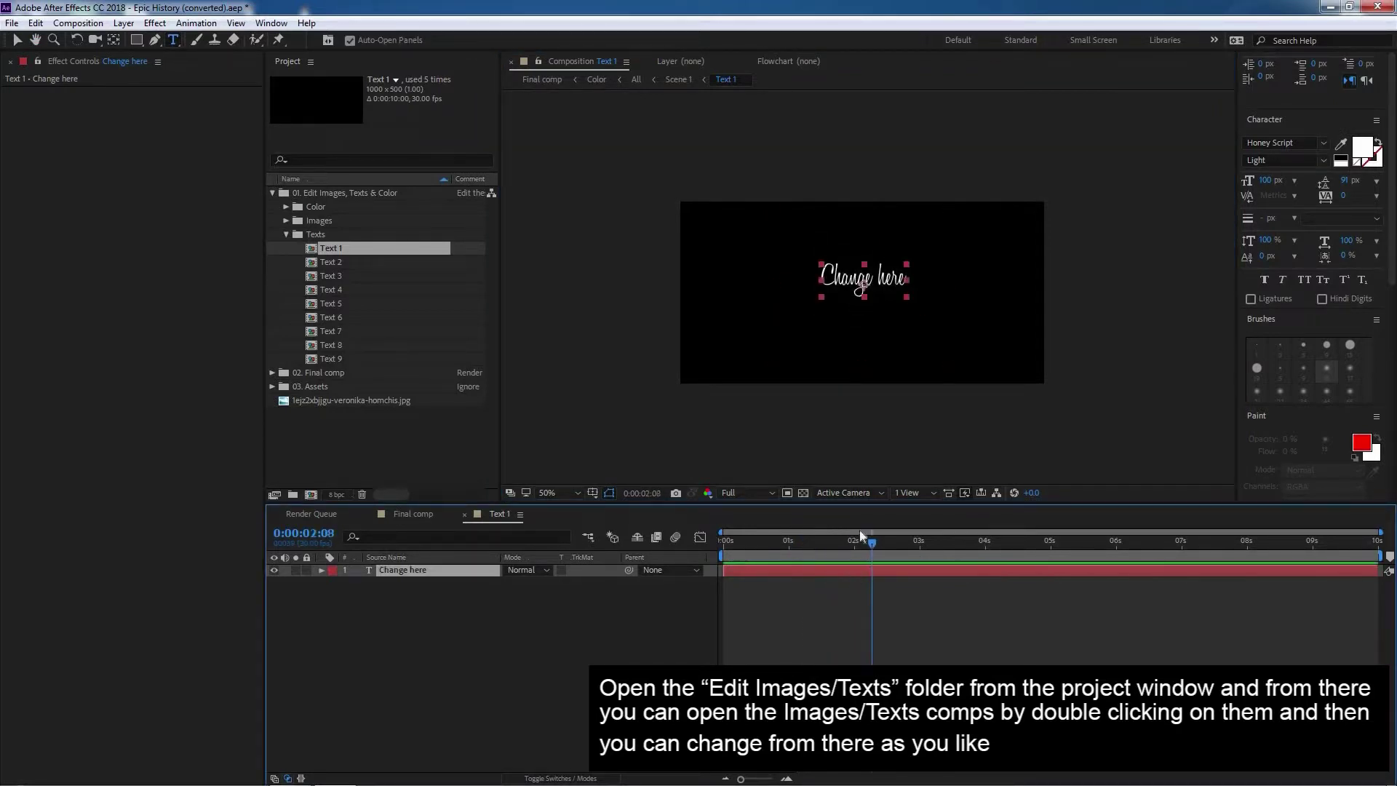
click(922, 275)
text(add)
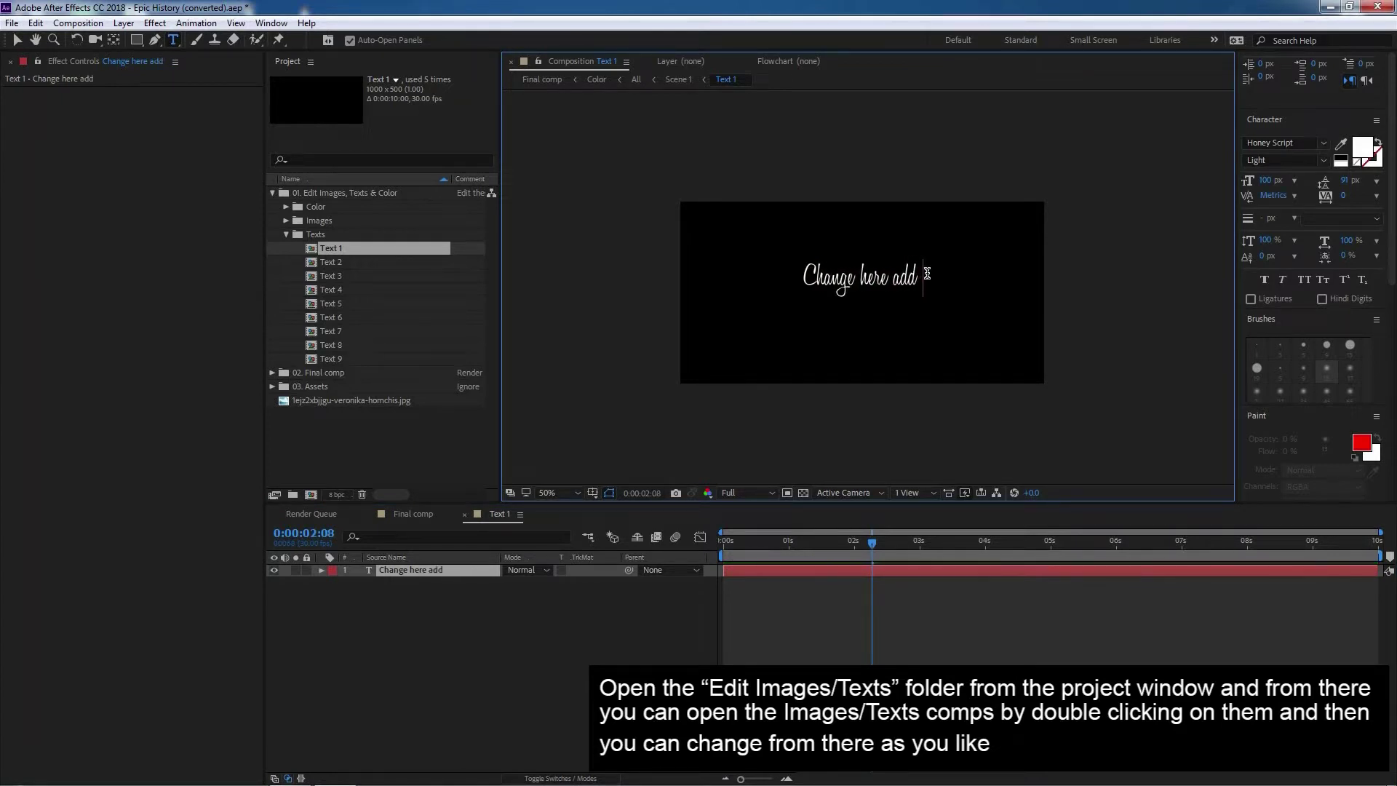
text( your texts)
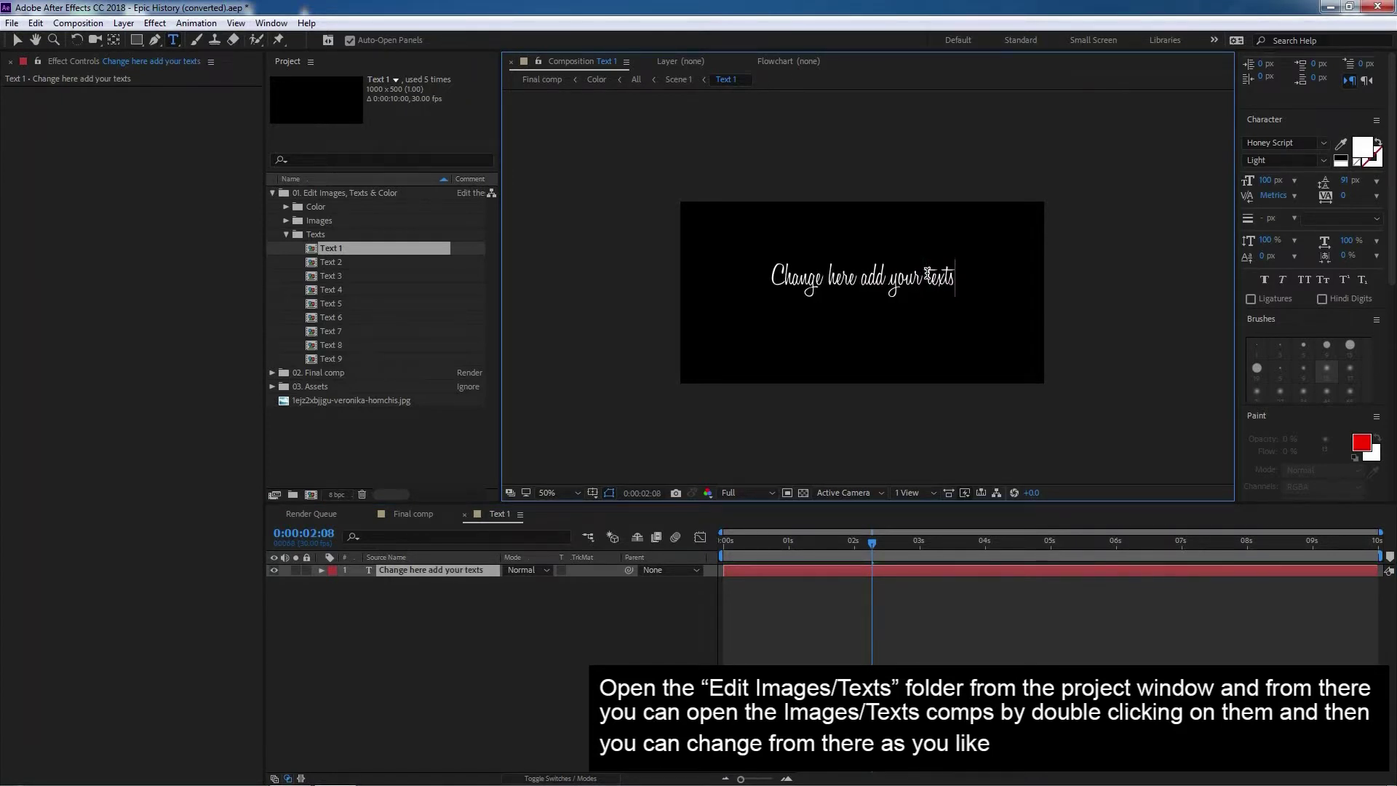
key(Escape)
- Add a second caption line reading 'add little description'
key(v)
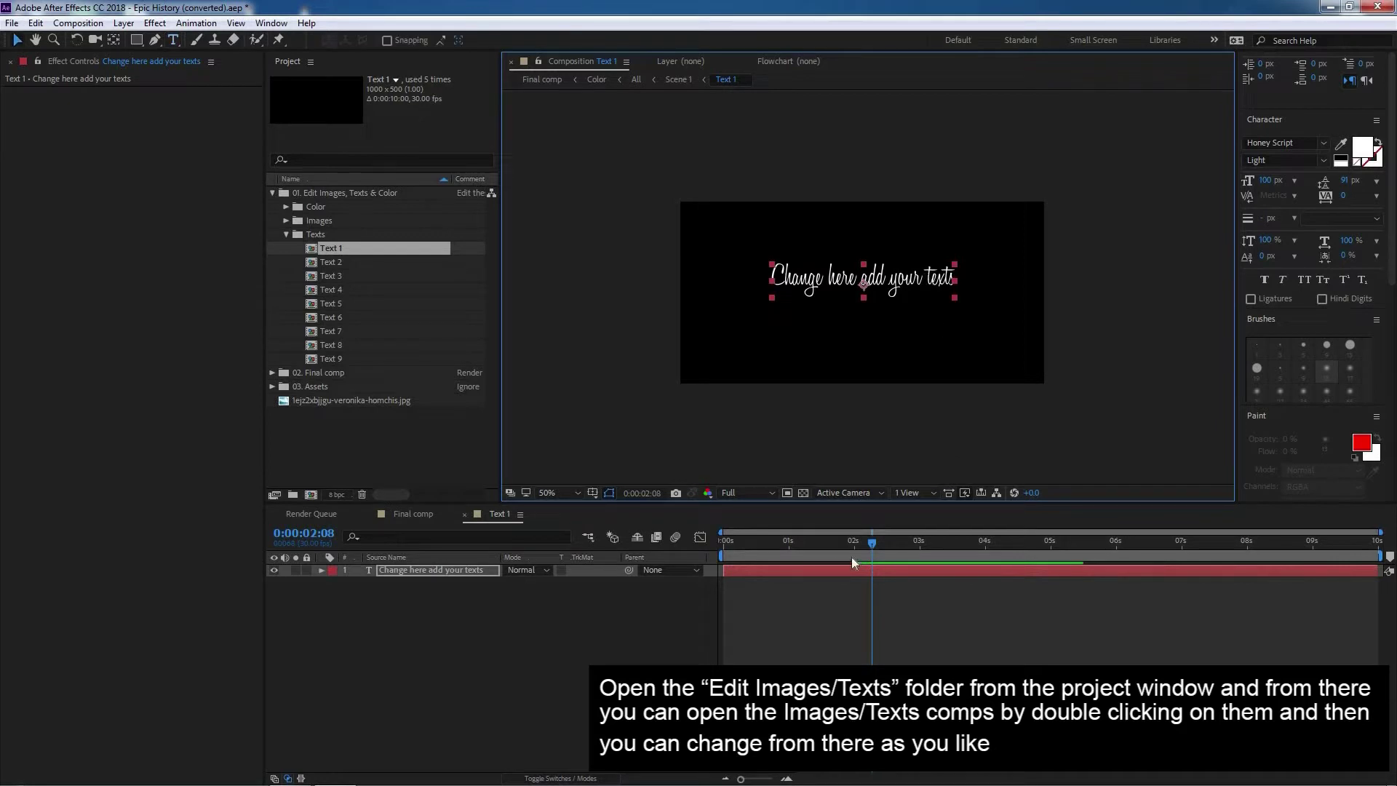
click(799, 542)
drag(830, 546, 899, 550)
double_click(896, 569)
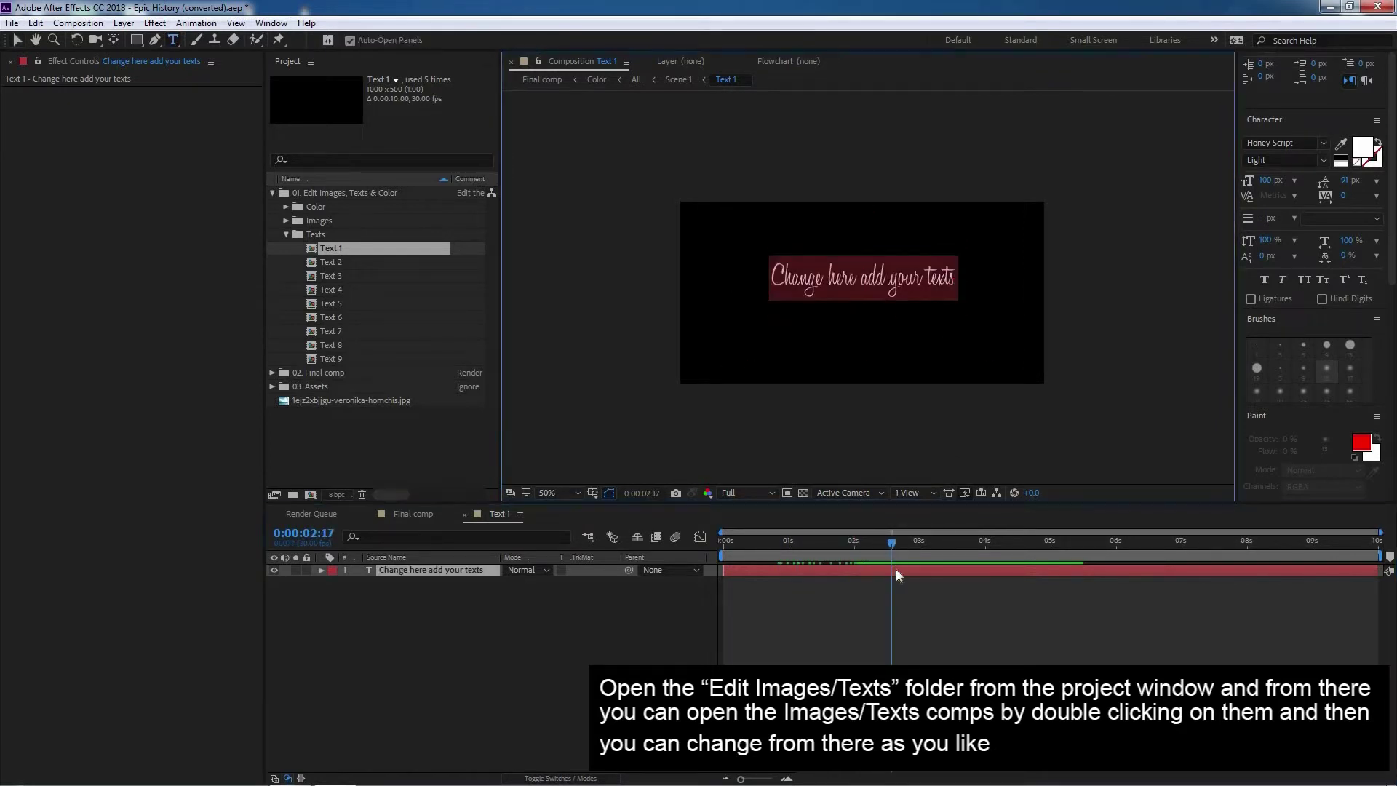
key(Return)
text(dd)
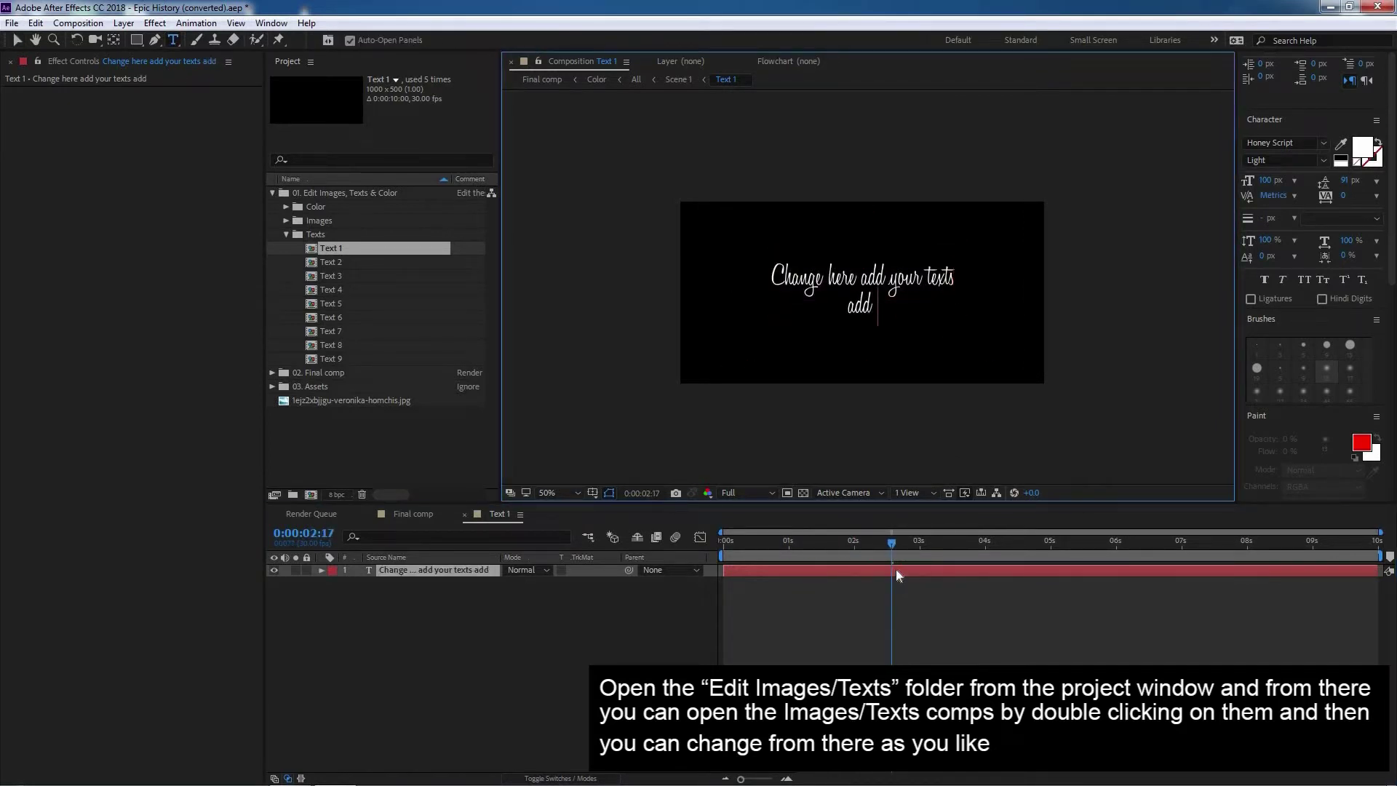
text( li)
text(ttle de)
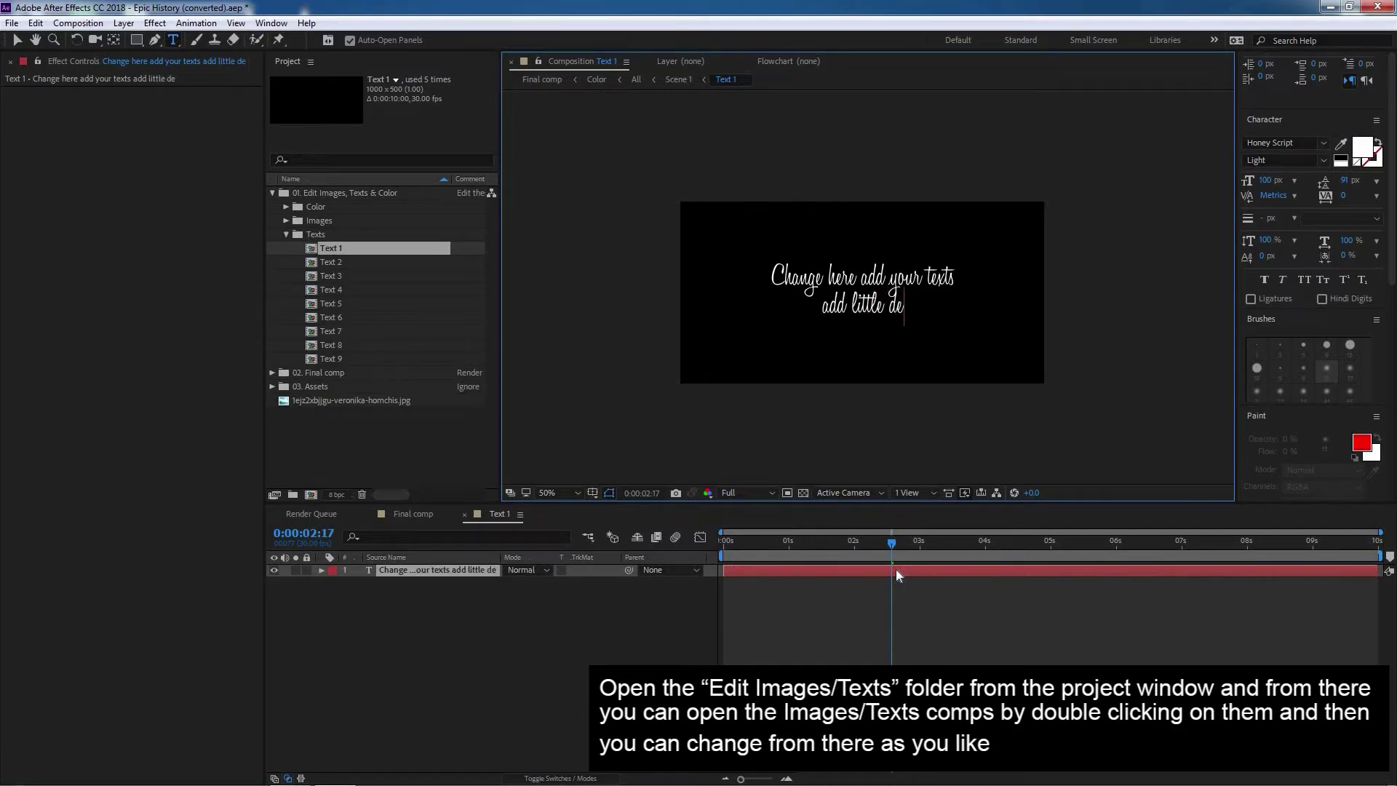
text(scription)
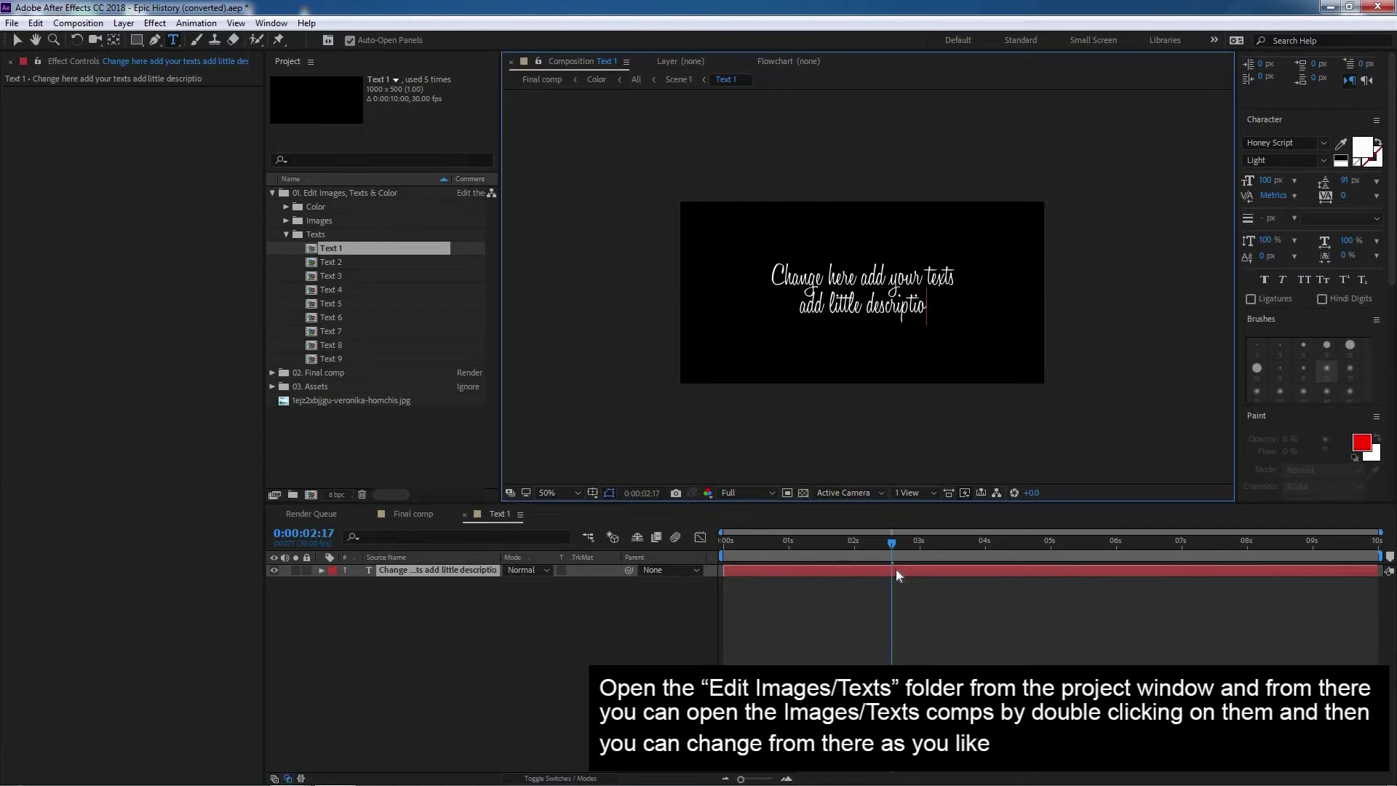
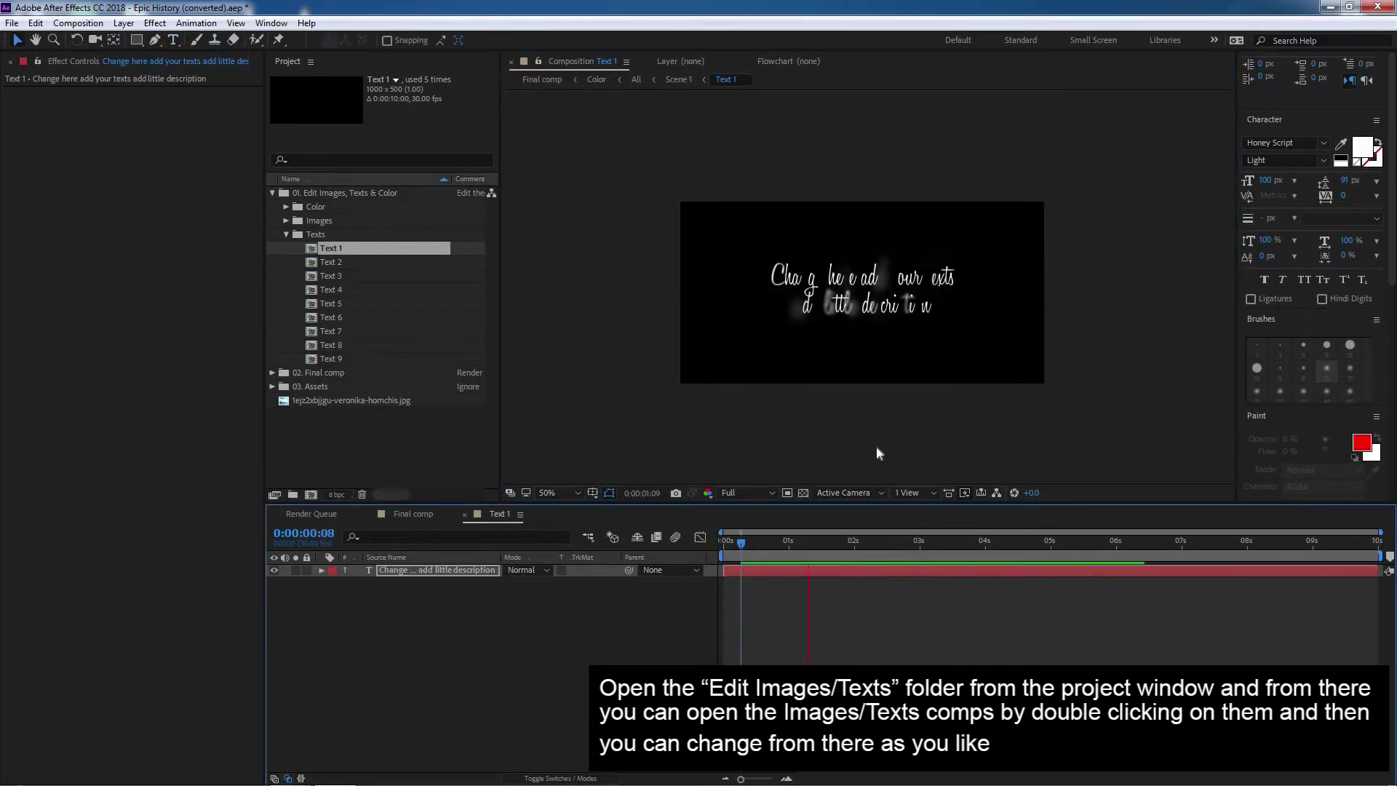
key(space)
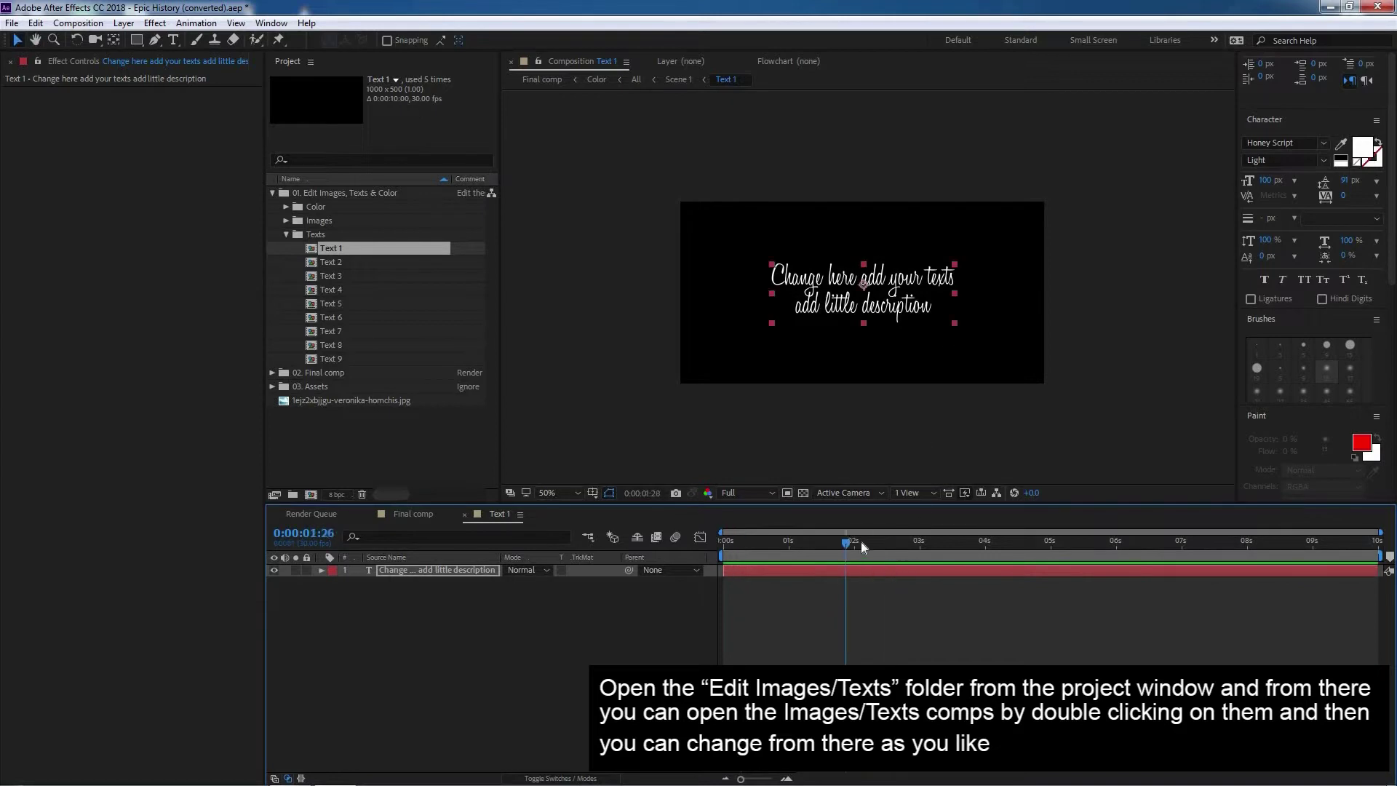
- Preview the Text 1 reveal and shift its first Offset keyframe slightly earlier
drag(862, 541, 848, 554)
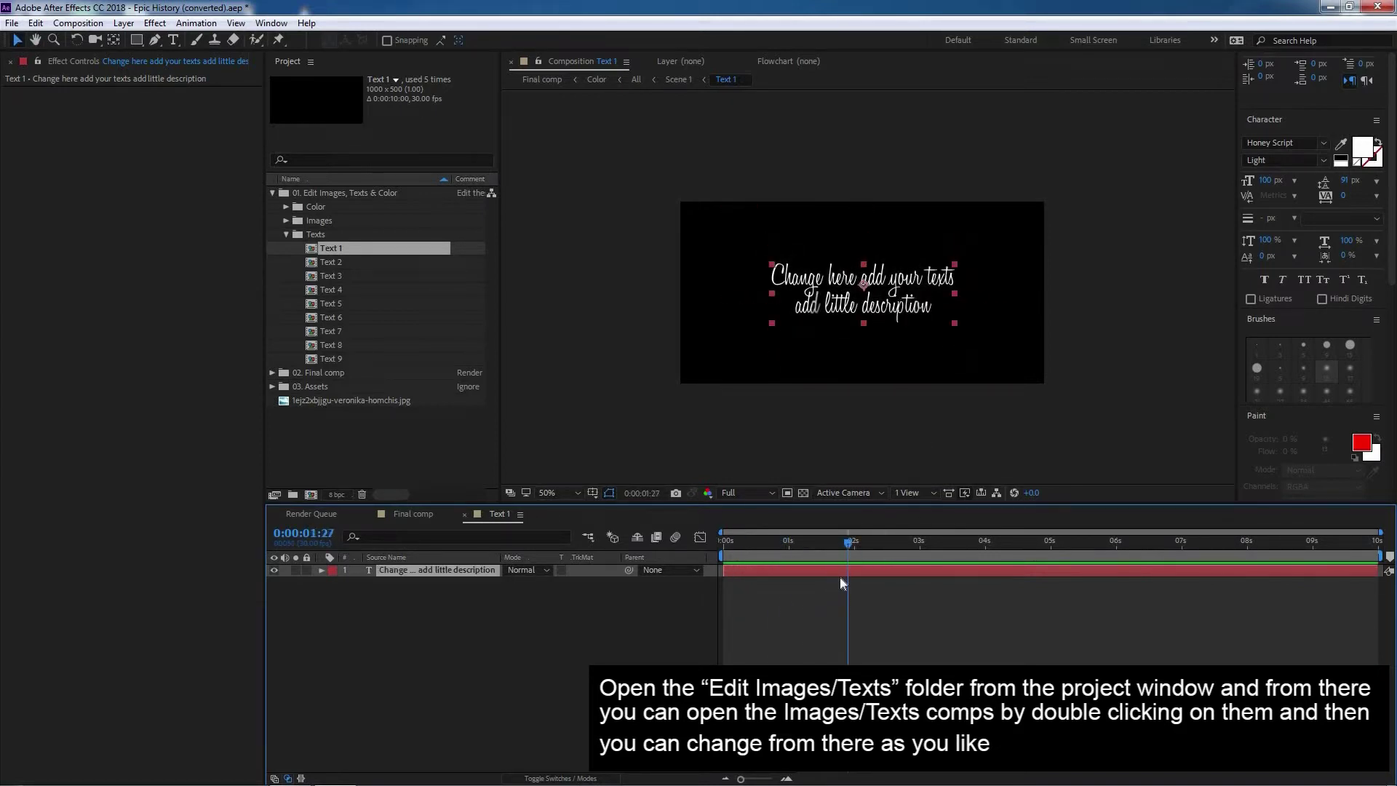
key(u)
drag(856, 597, 796, 591)
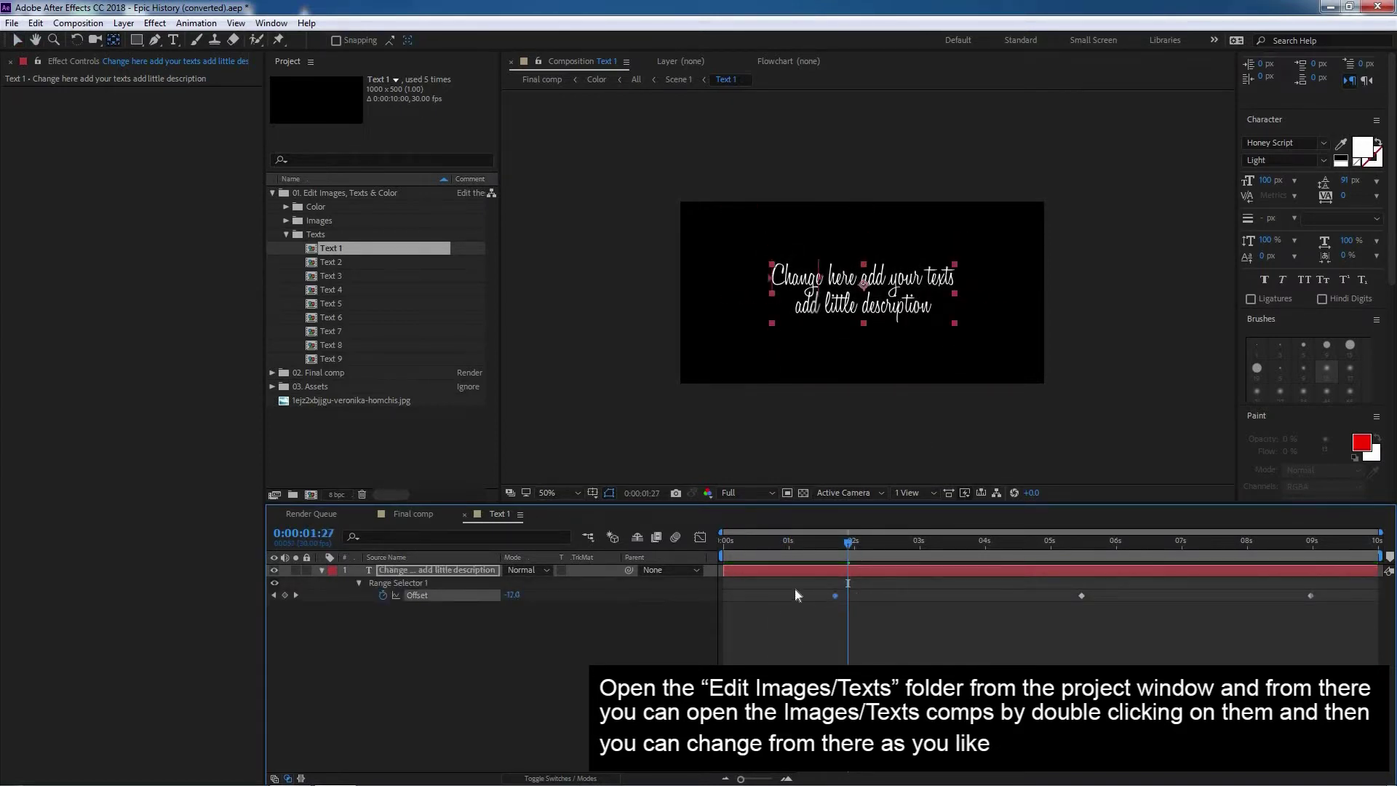
drag(788, 543, 809, 543)
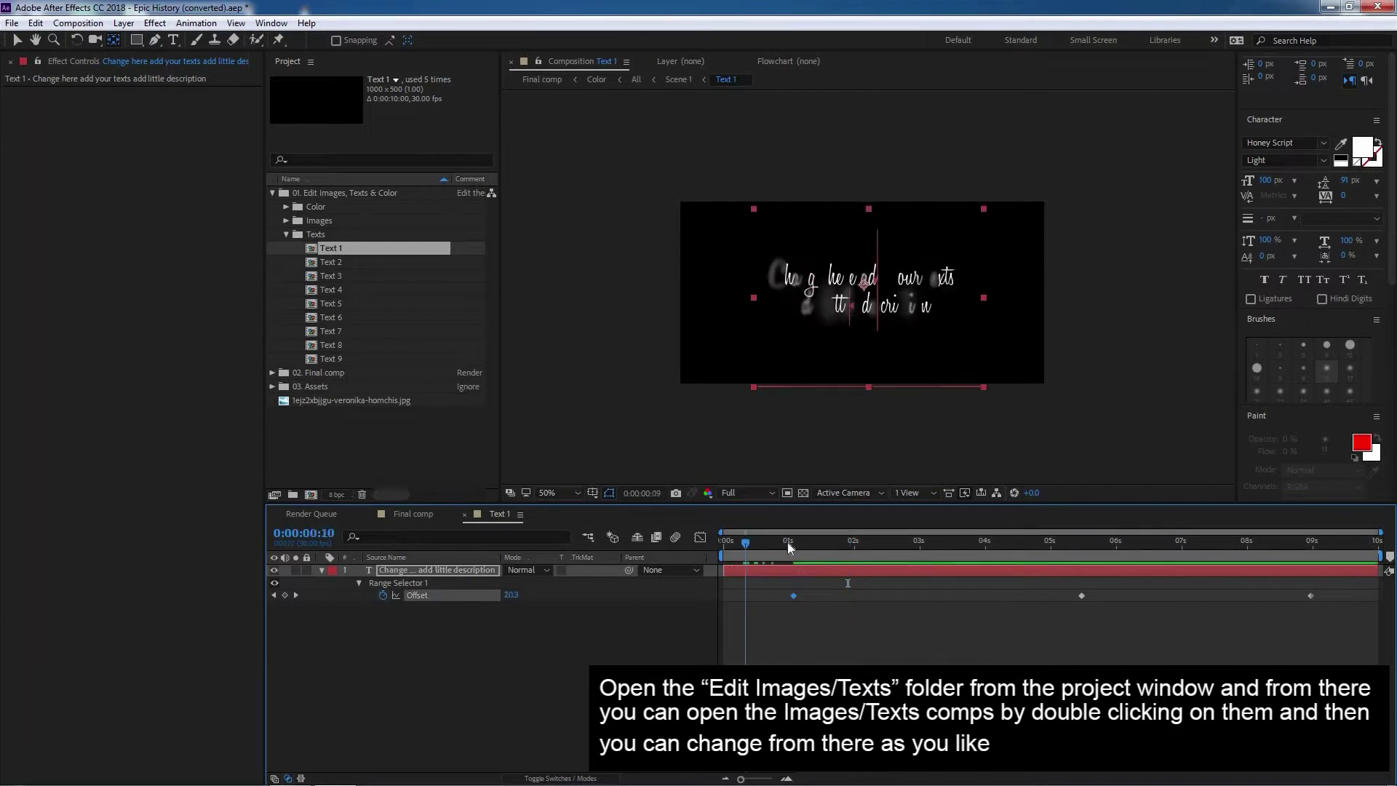
click(800, 595)
click(794, 596)
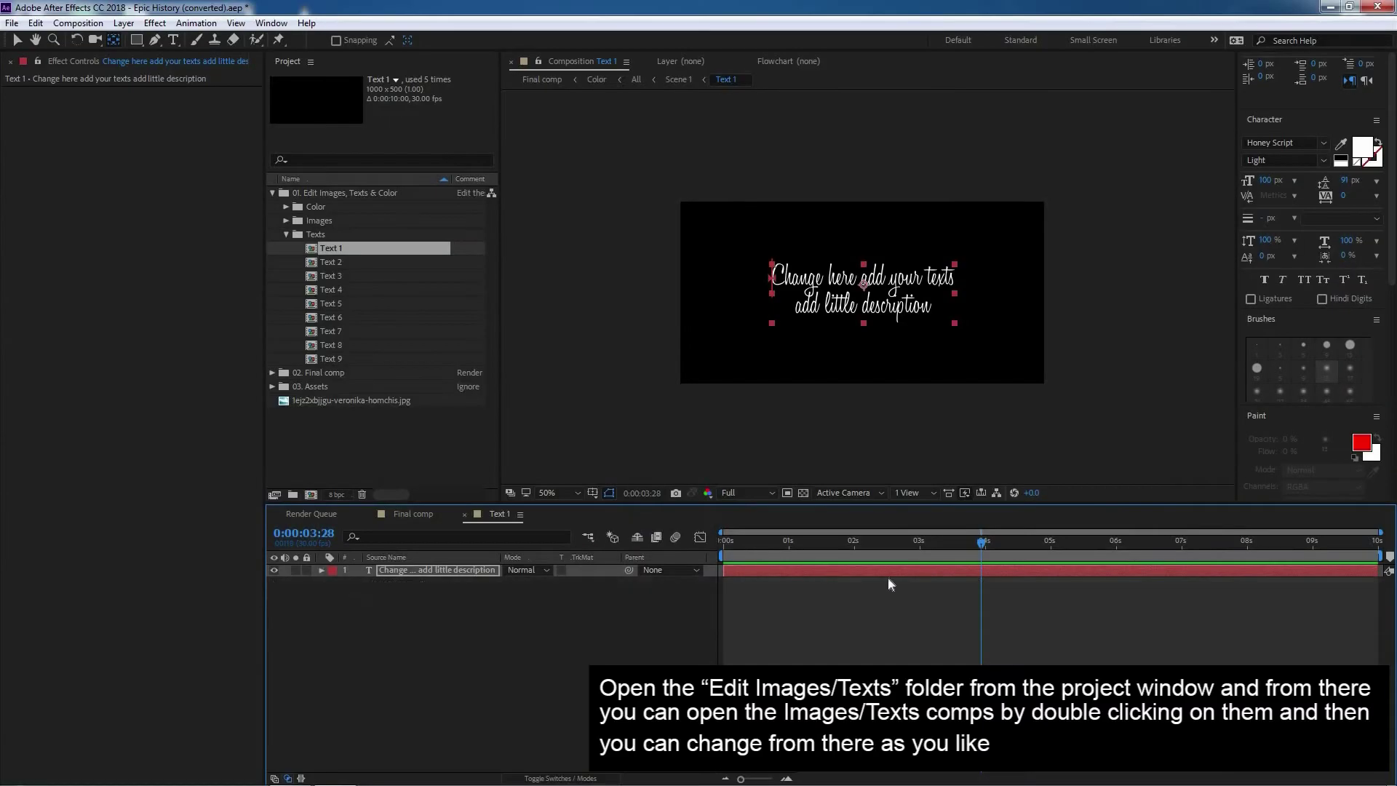
key(ctrl+w)
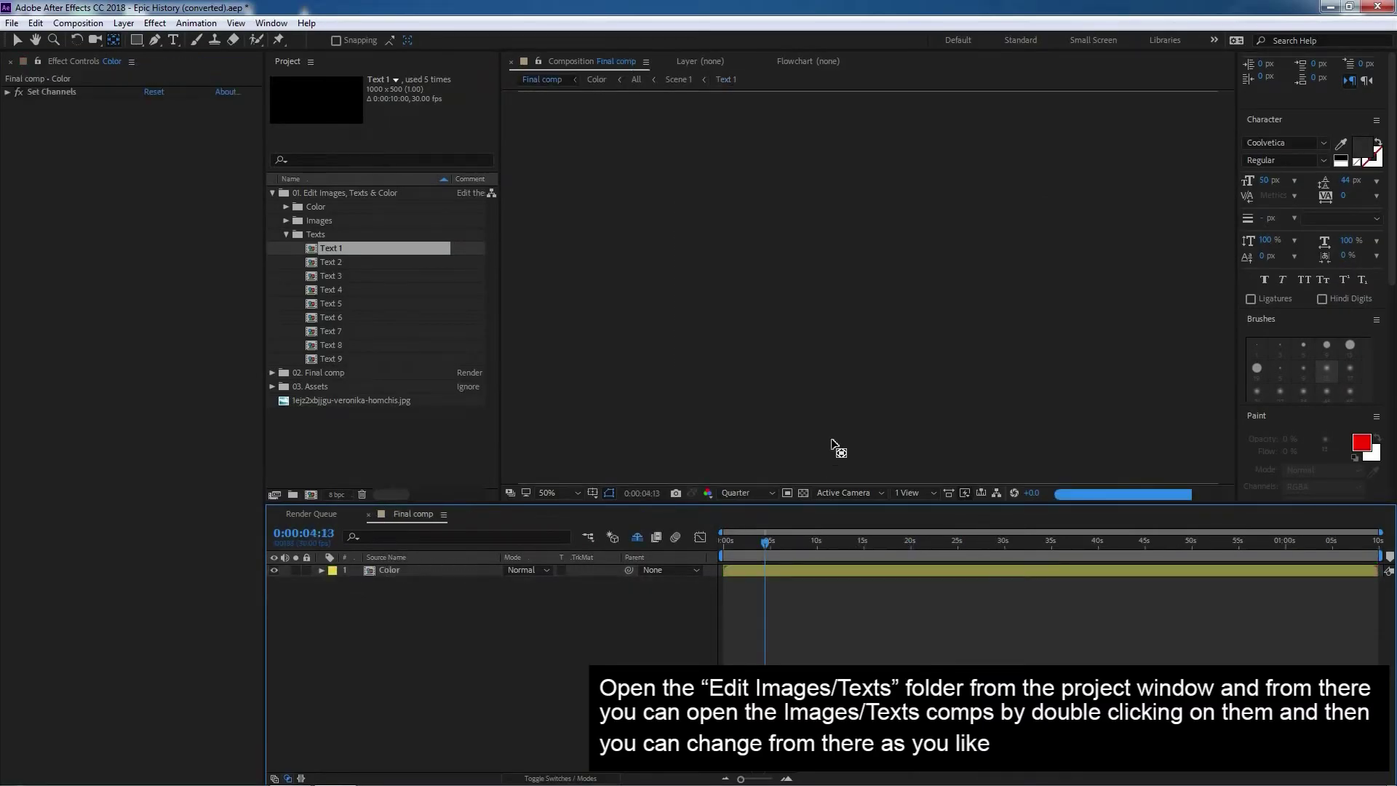
drag(767, 542, 816, 555)
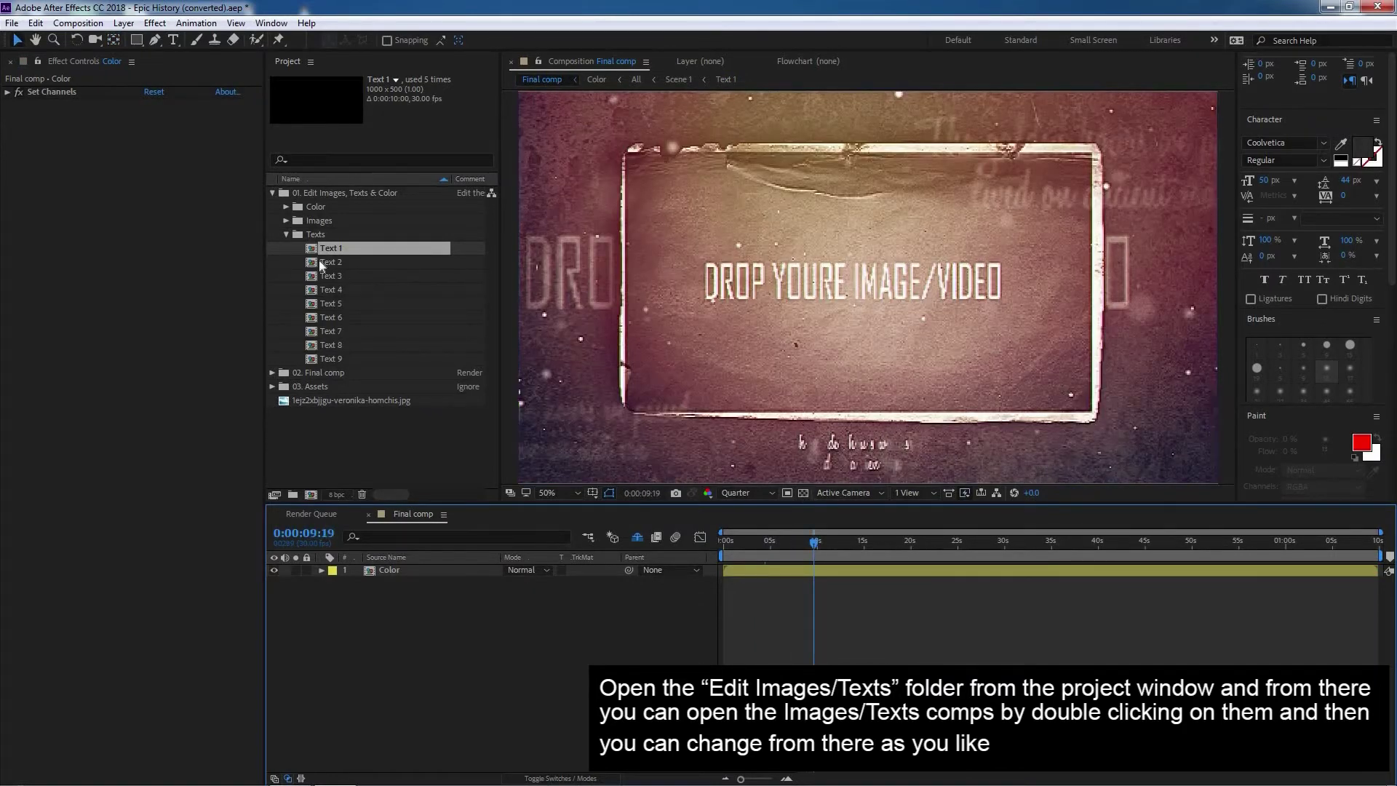
click(324, 262)
double_click(324, 261)
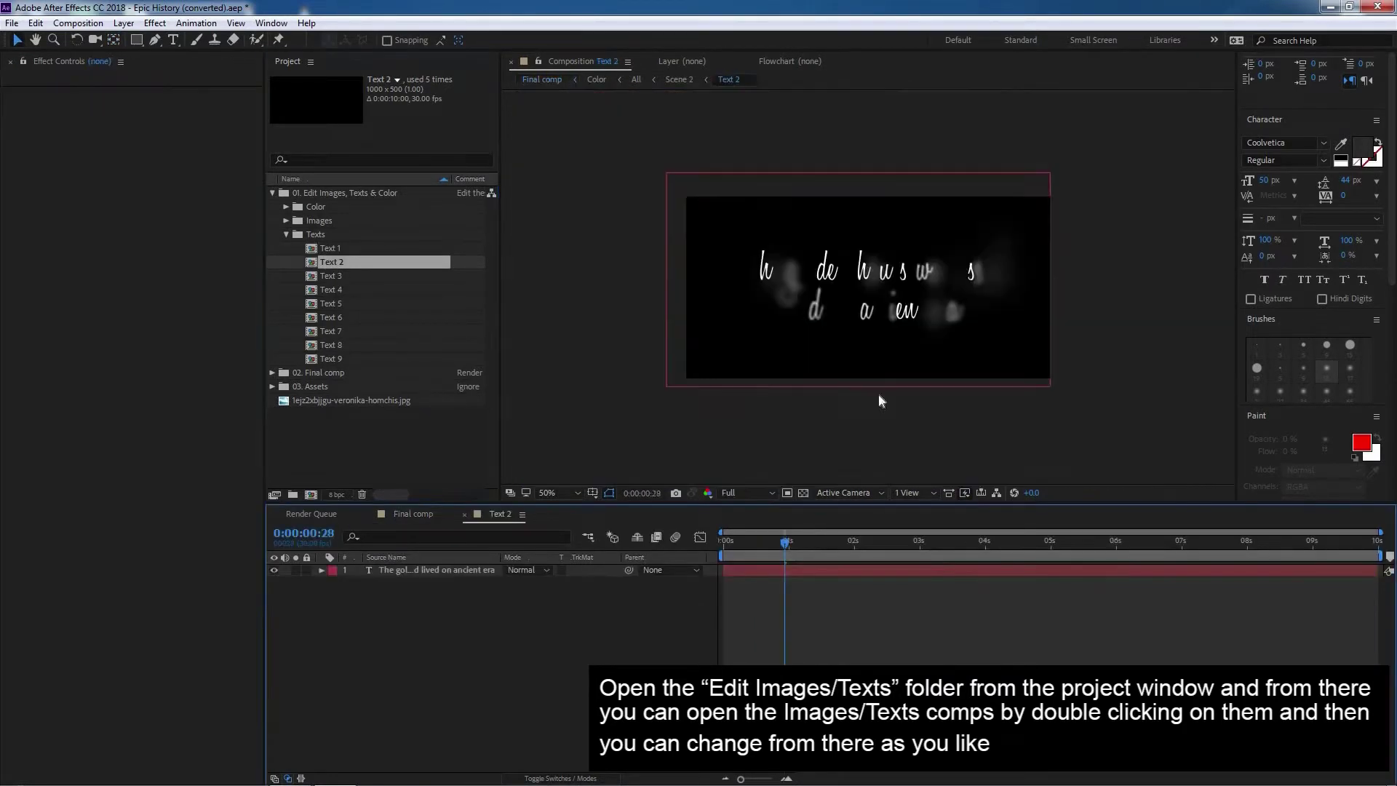
drag(786, 542, 888, 542)
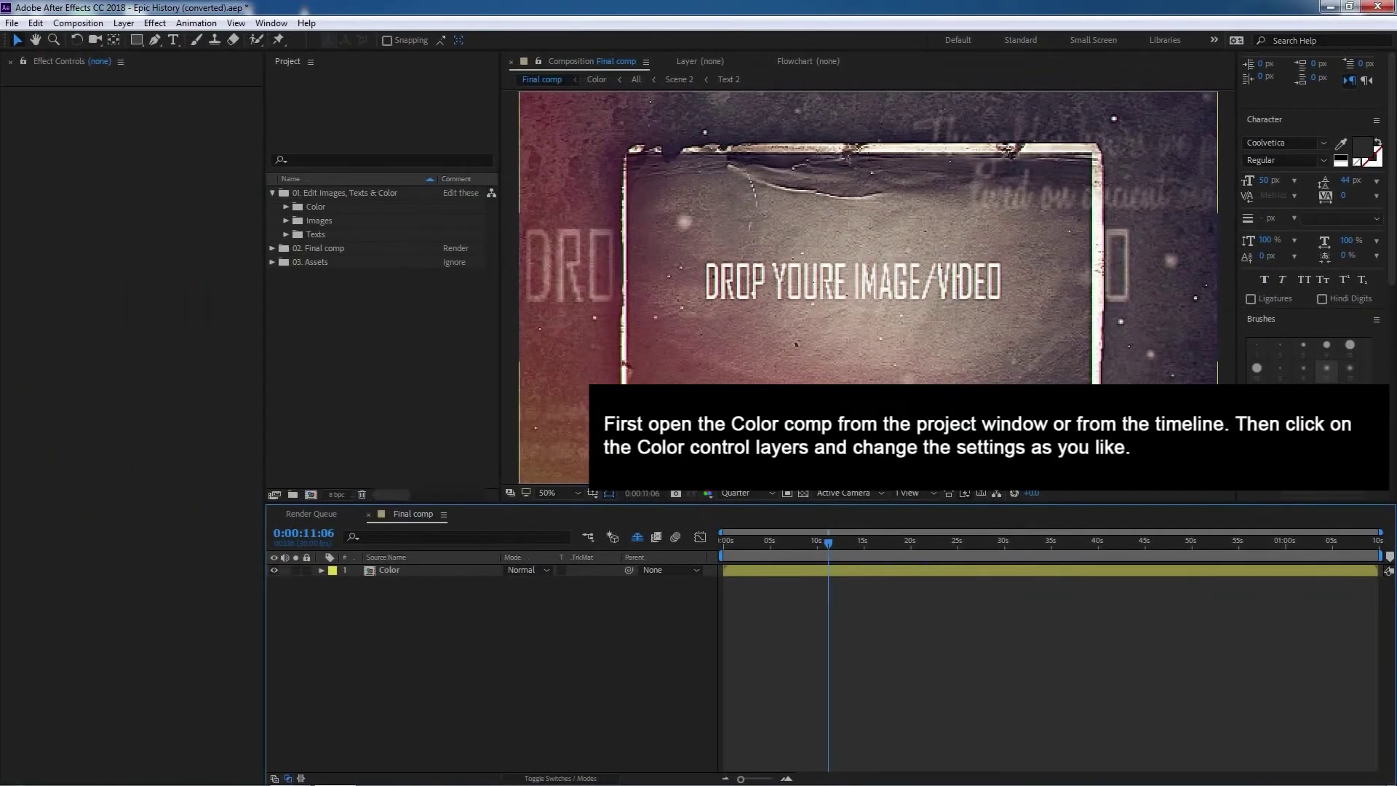
- Expand the Color folder, bring up the Color comp, and select its Color layer
click(298, 206)
click(286, 206)
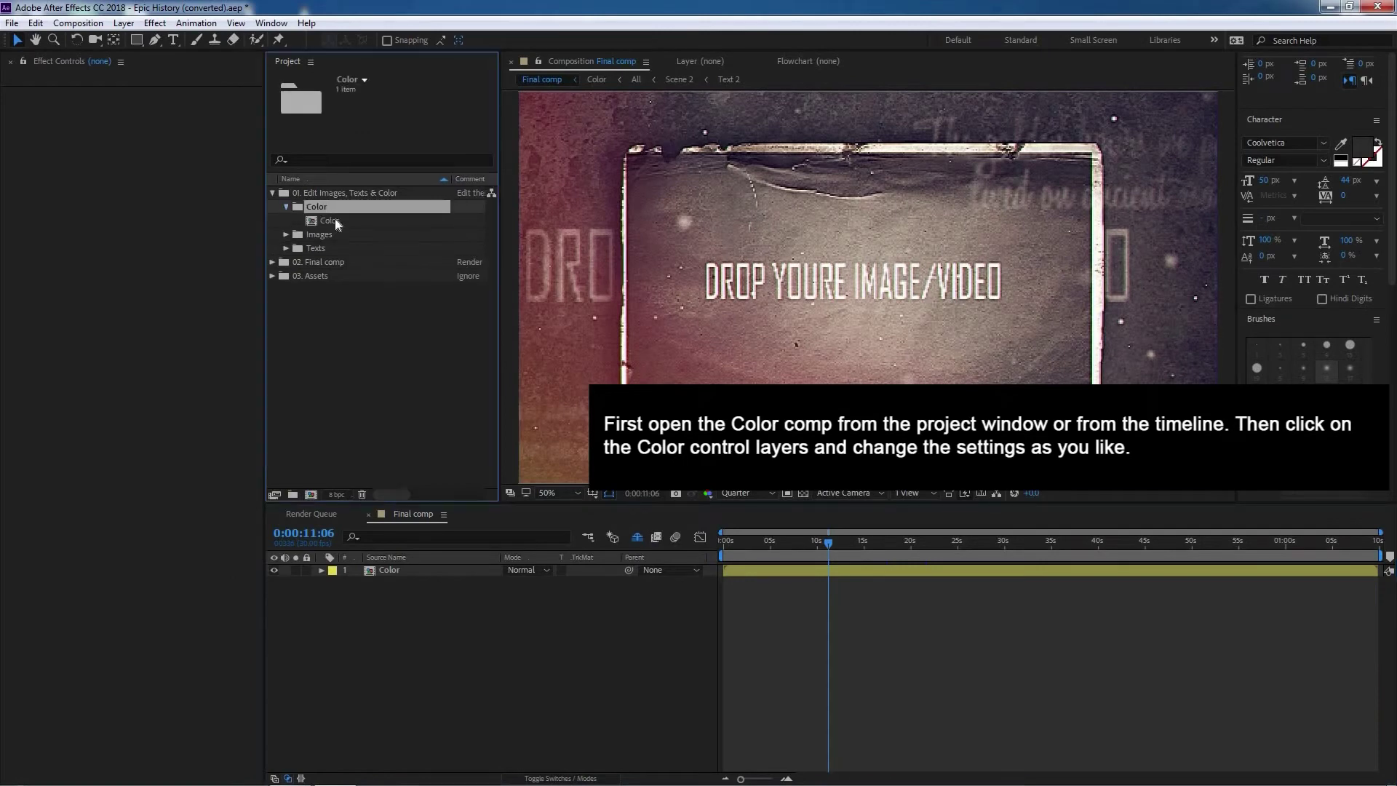
click(334, 220)
click(392, 572)
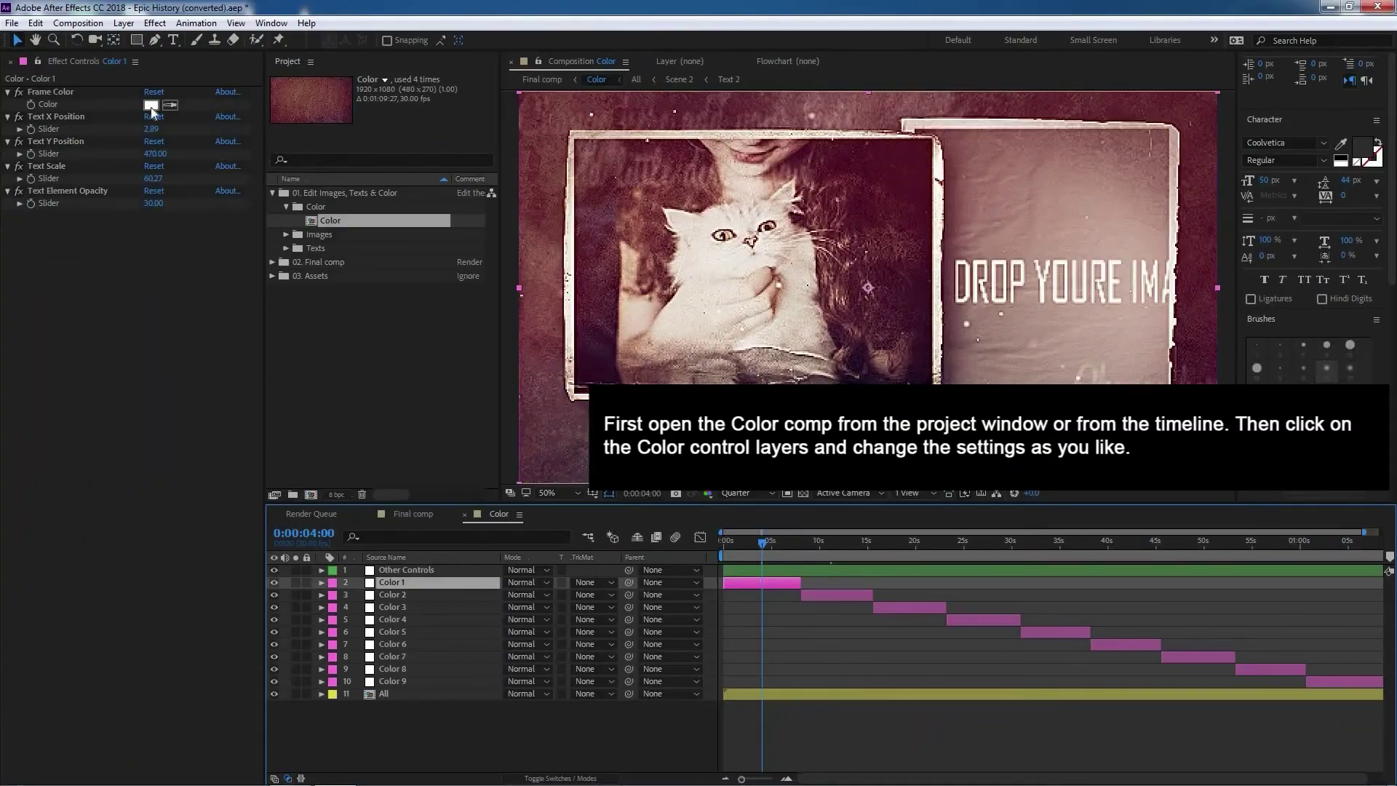
- Try a red frame color, then reset the frame color back to white
click(150, 105)
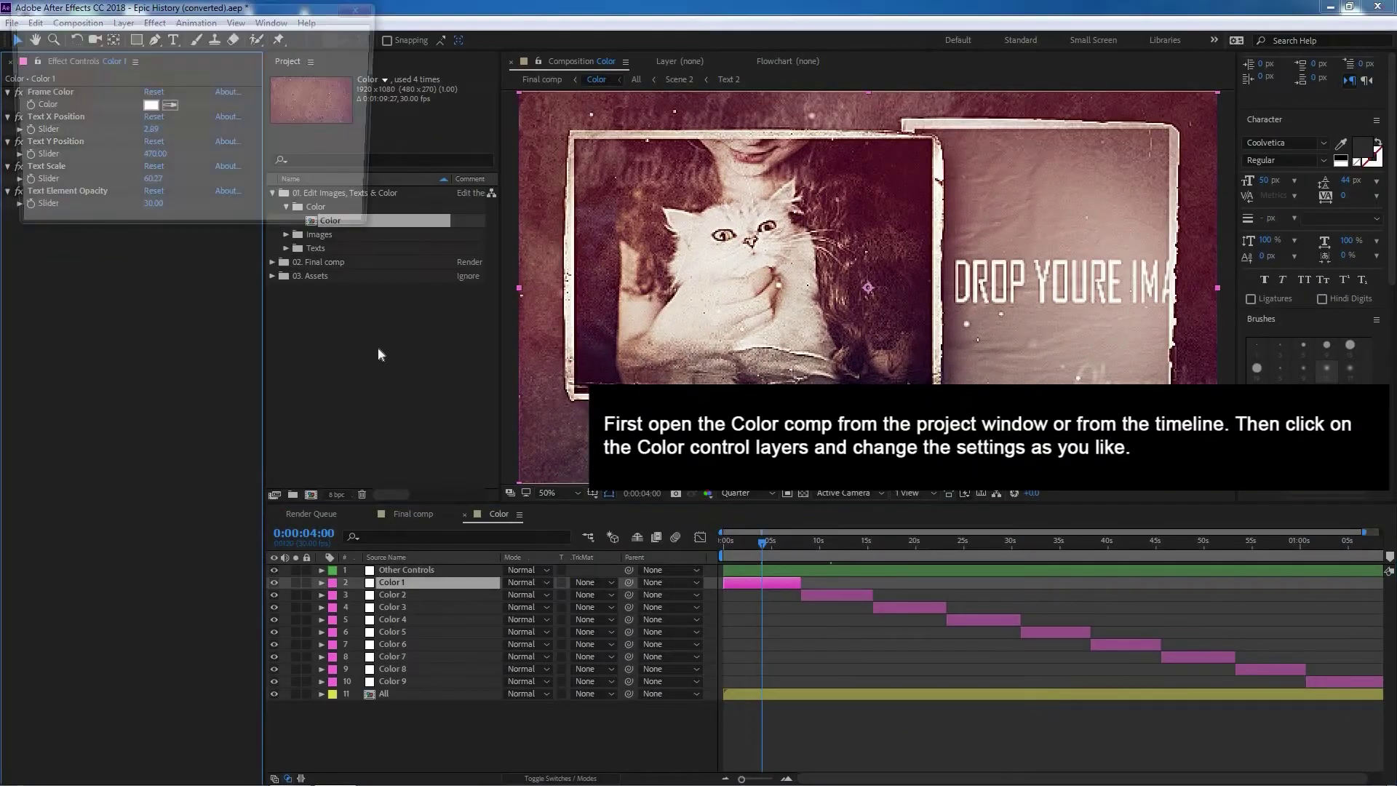
click(356, 39)
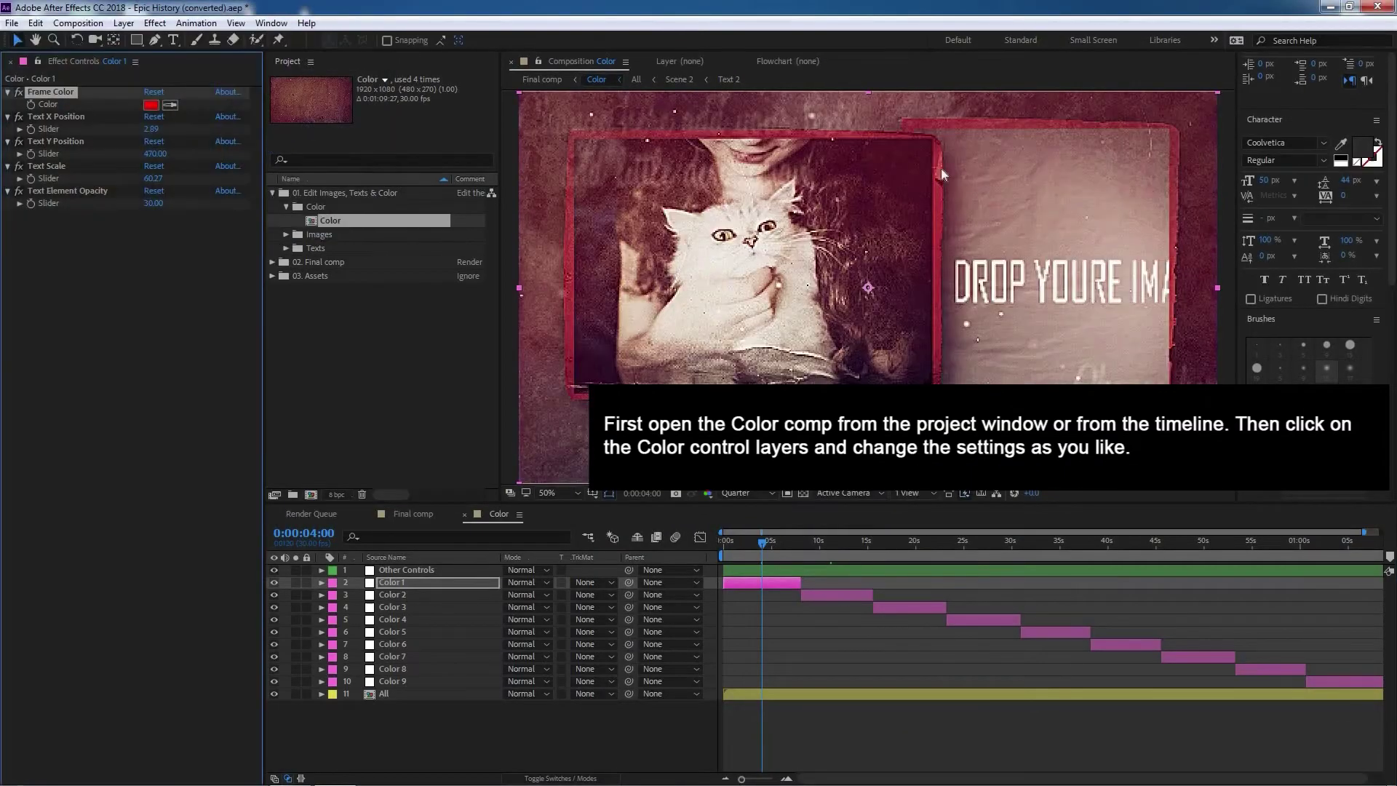
click(65, 116)
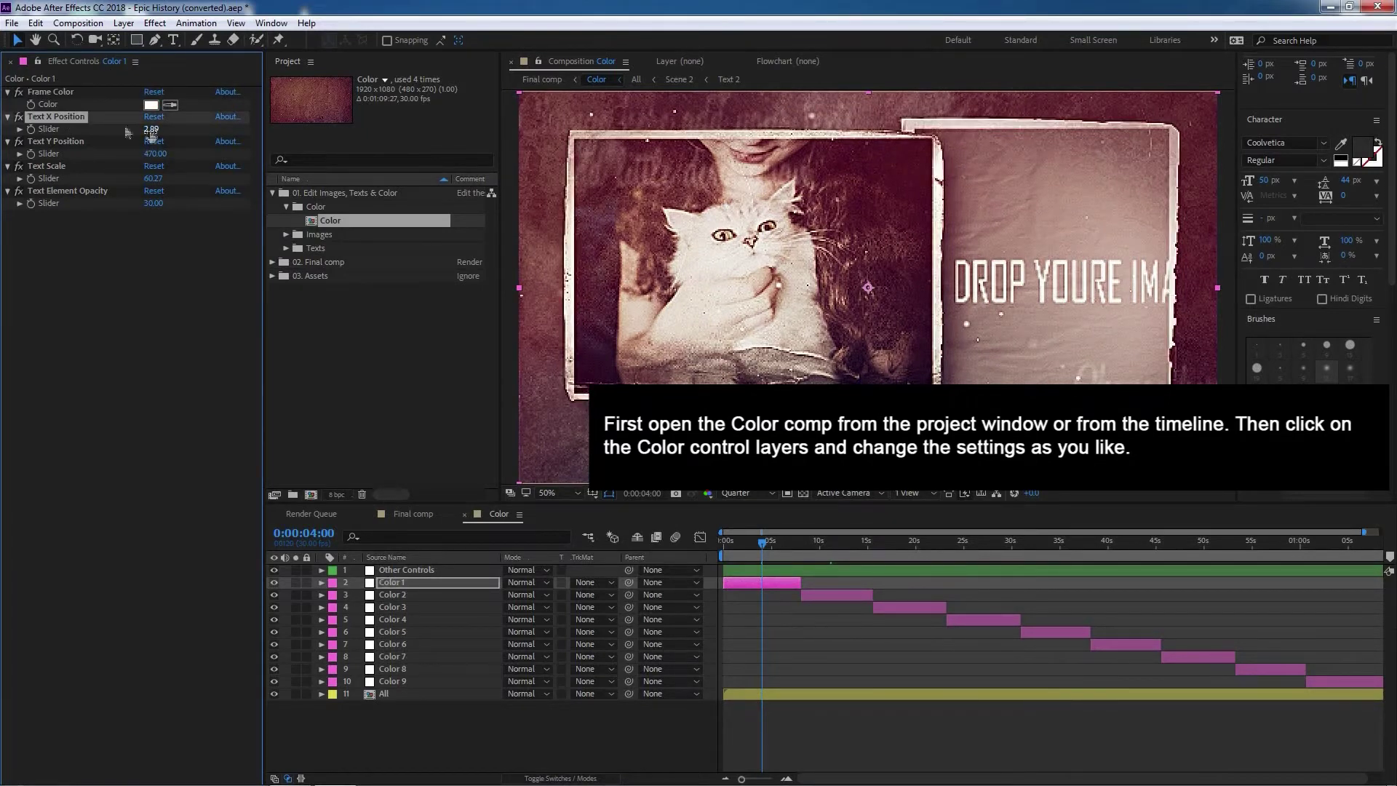
- Set Text X Position to 367.89, Text Y Position to 470.00, and Text Scale to 122.27
drag(280, 129, 400, 125)
drag(154, 153, 327, 153)
drag(154, 153, 125, 155)
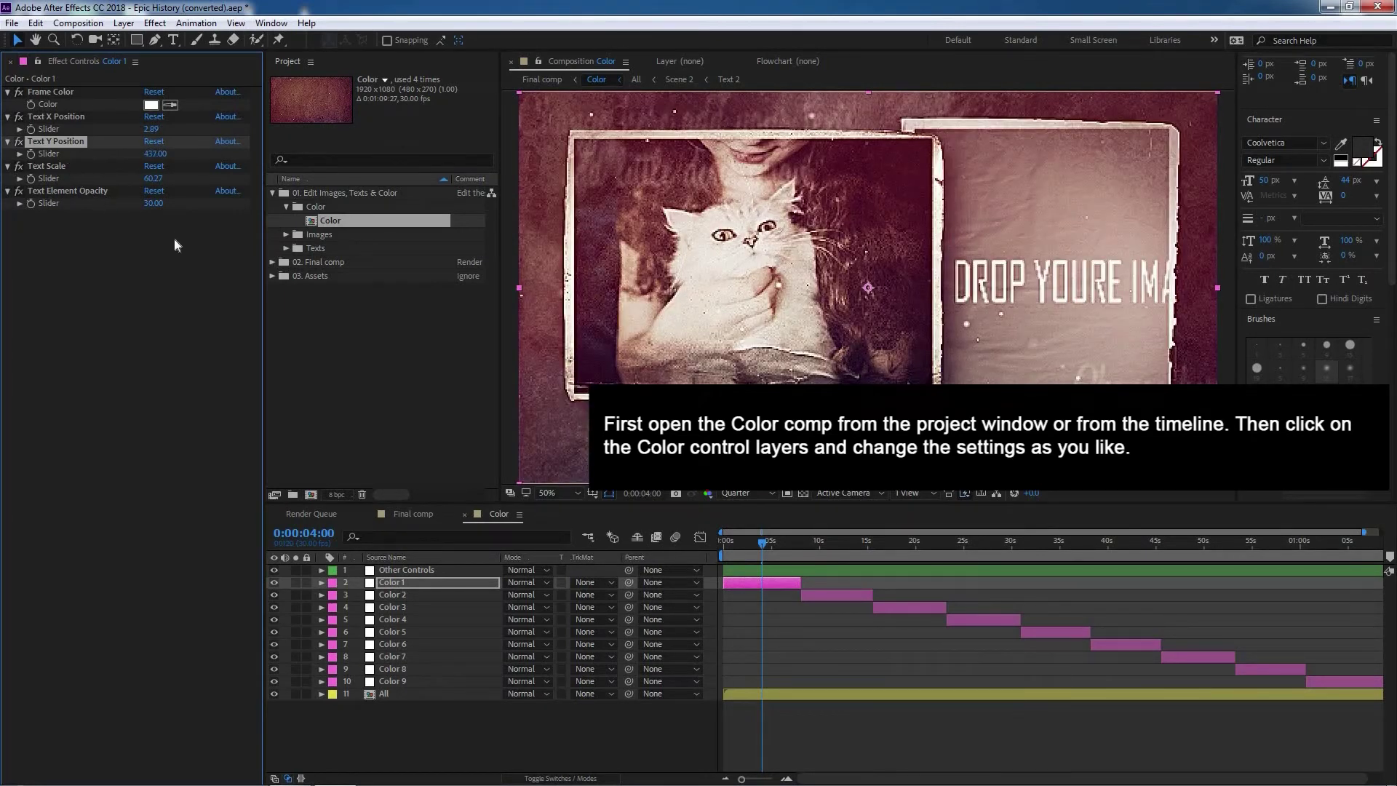
drag(154, 154, 190, 153)
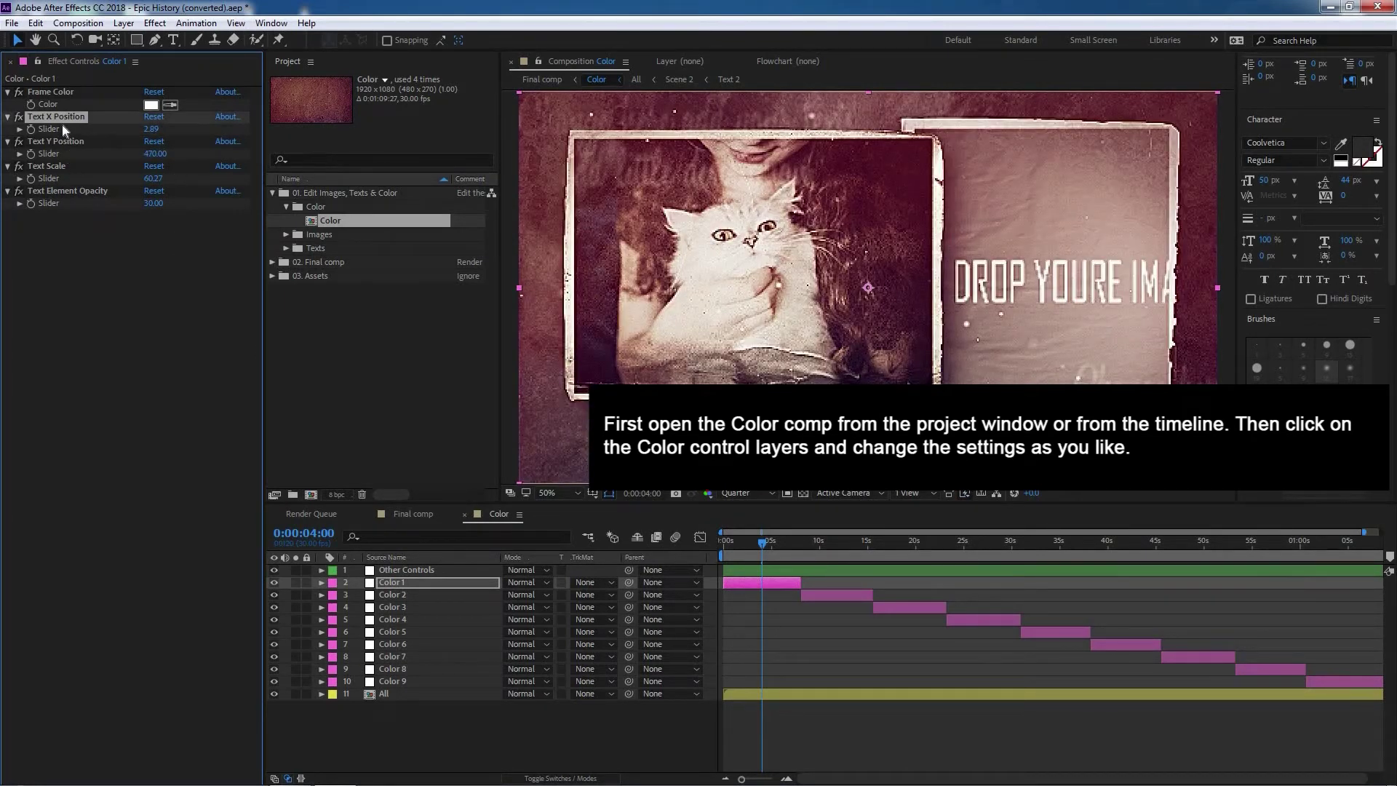
click(64, 166)
drag(153, 178, 196, 178)
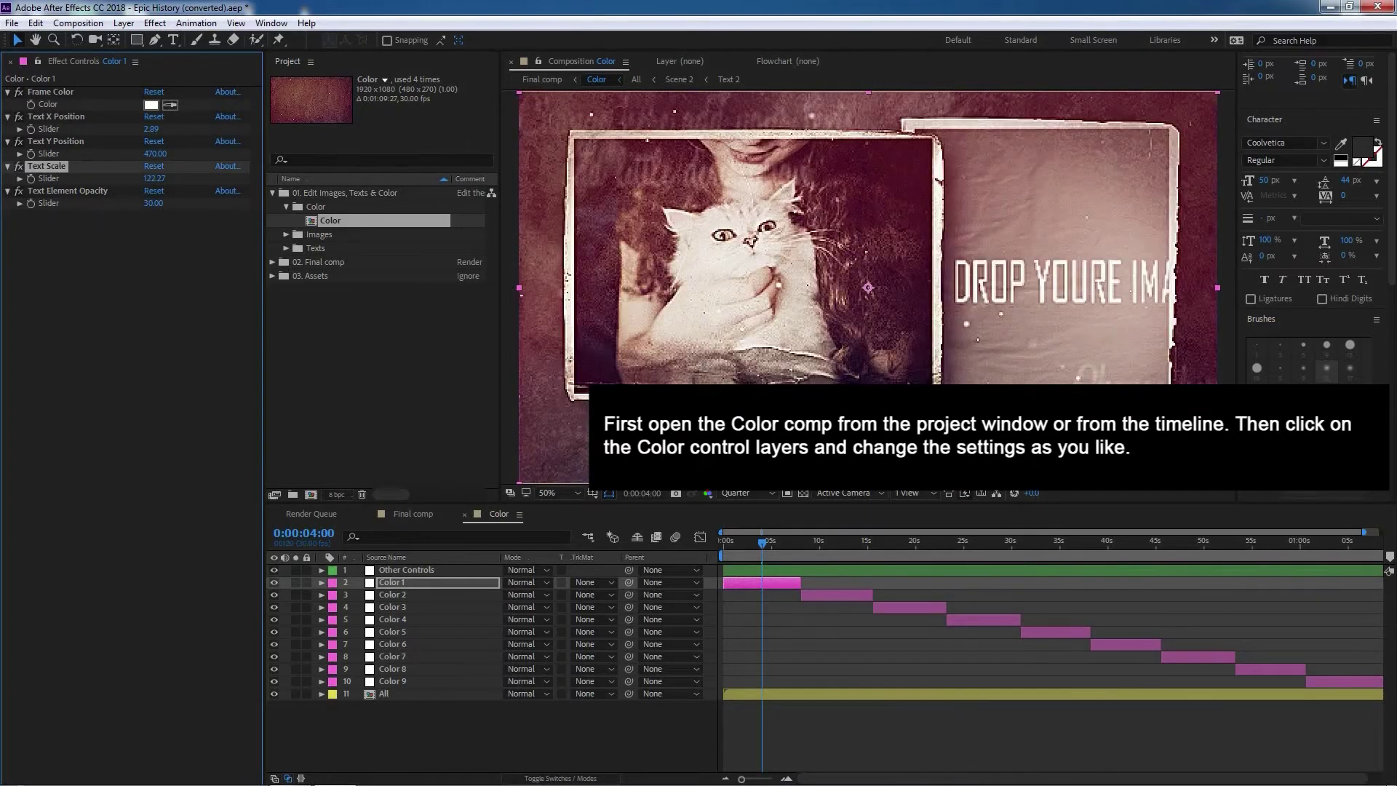
- Set the Text Element Opacity Slider to 30
click(59, 191)
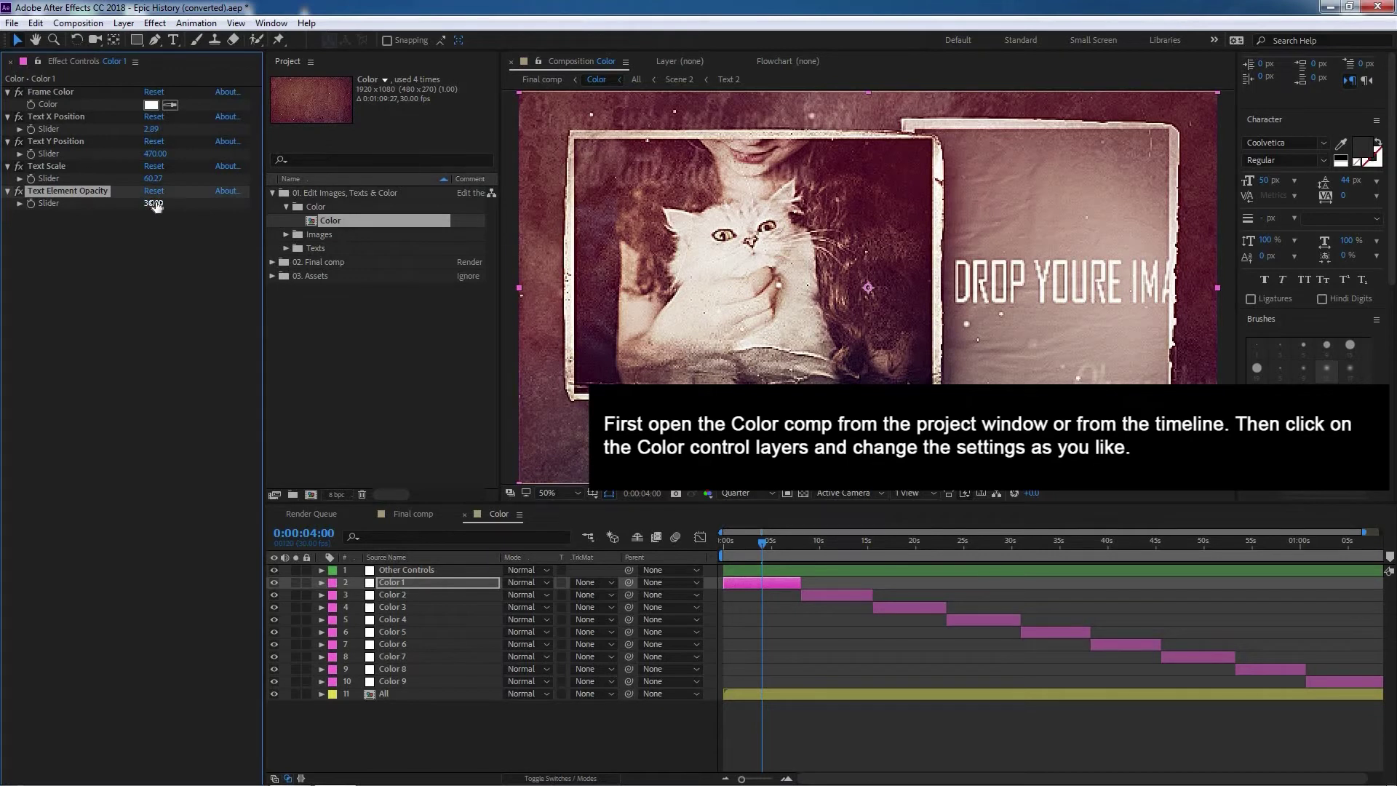
scroll(691, 278, up, 2)
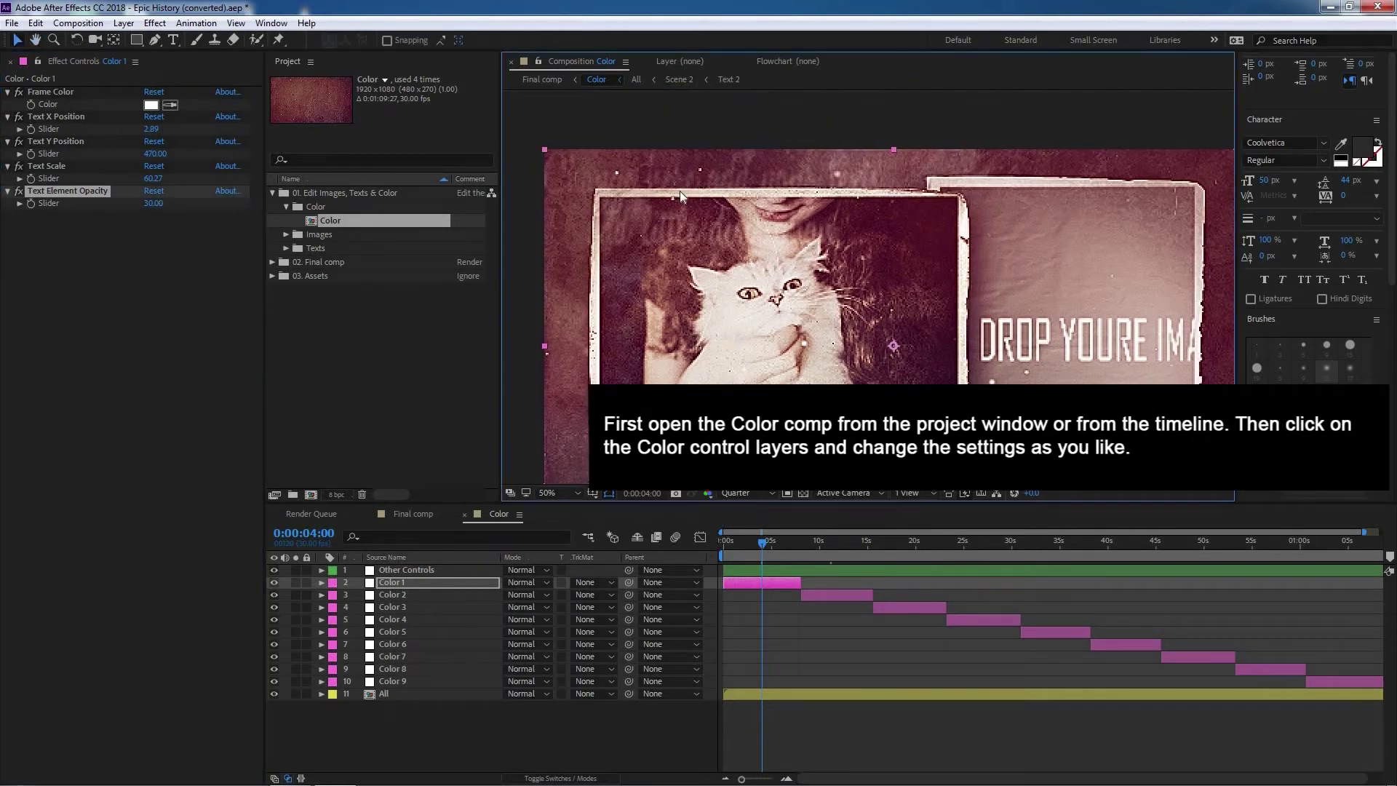
click(154, 203)
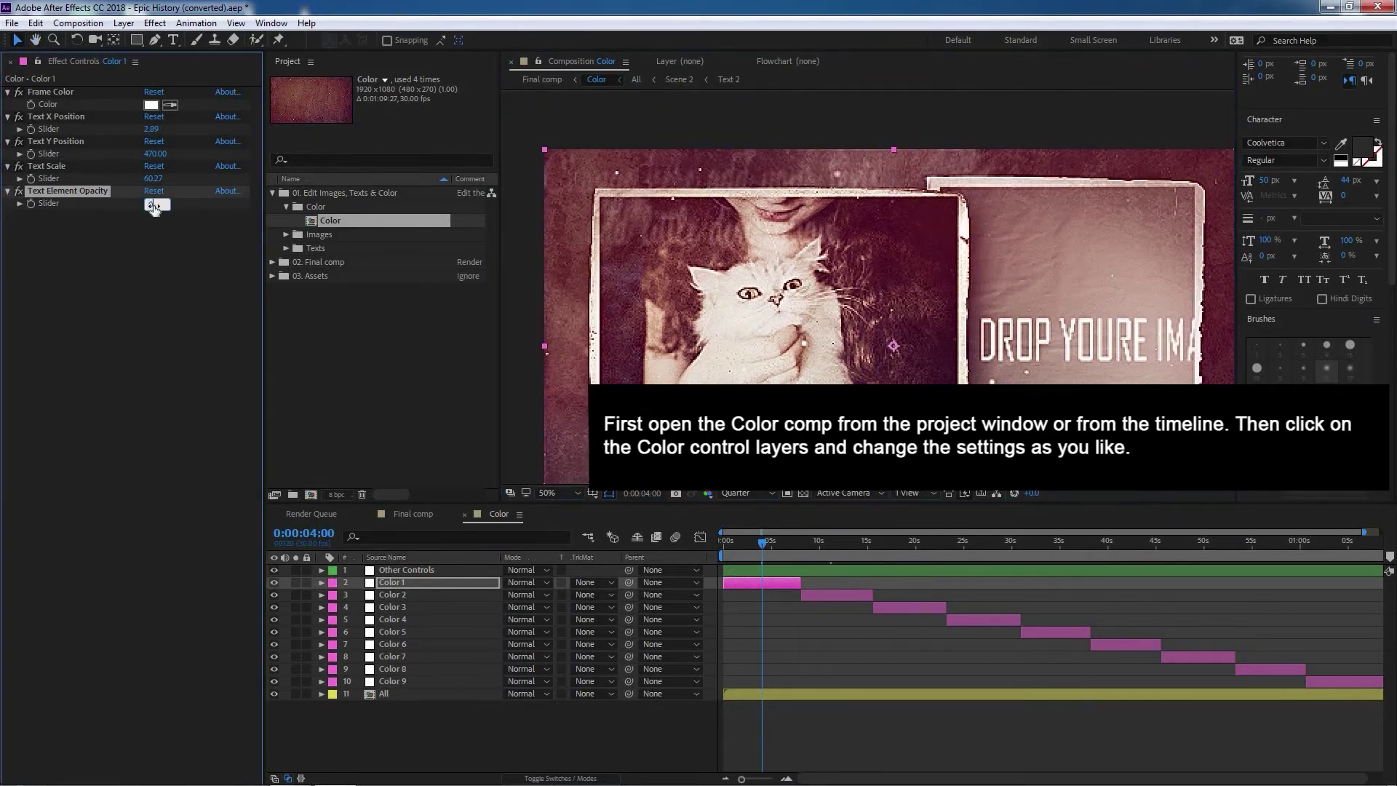
text(0)
key(Return)
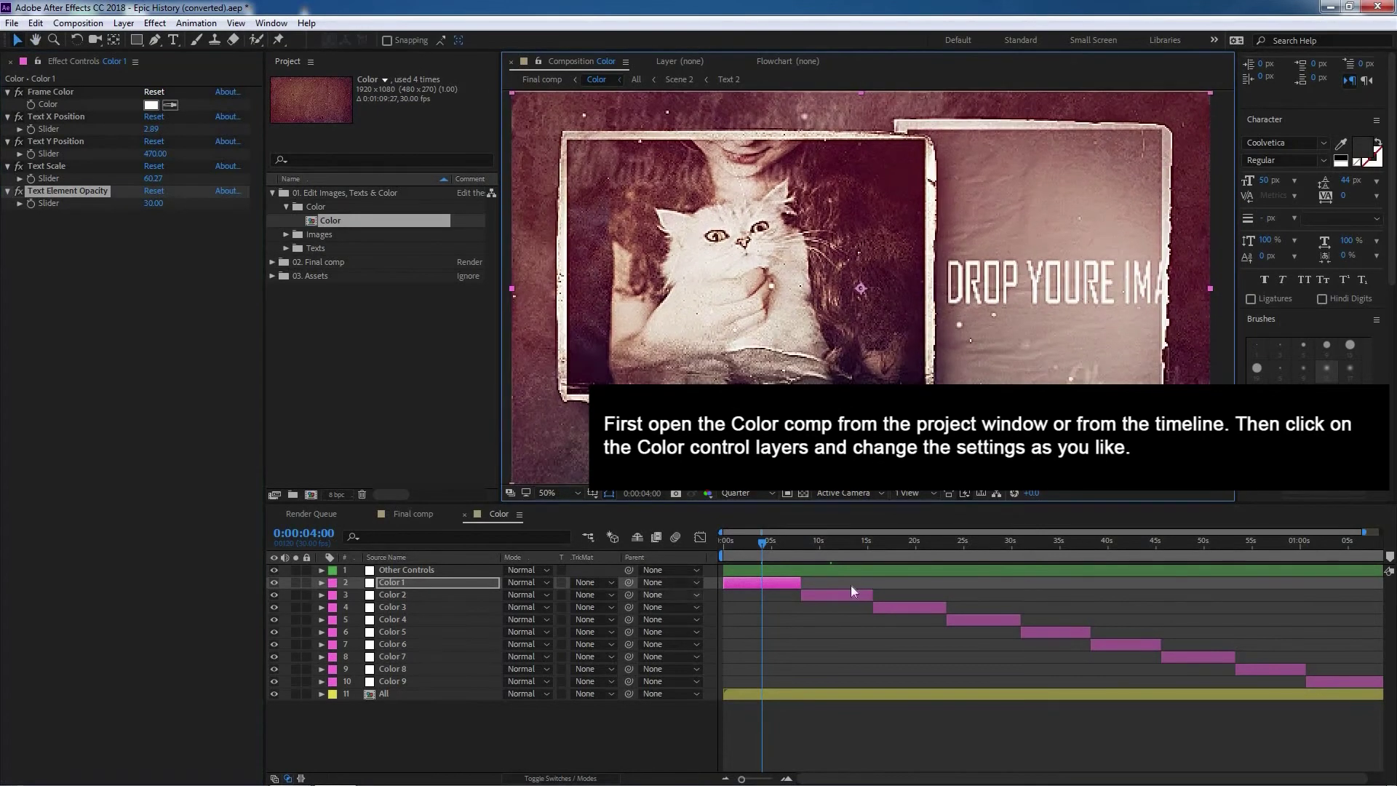
- Check the Color 2 and Other Controls settings, then return to Final comp
click(846, 595)
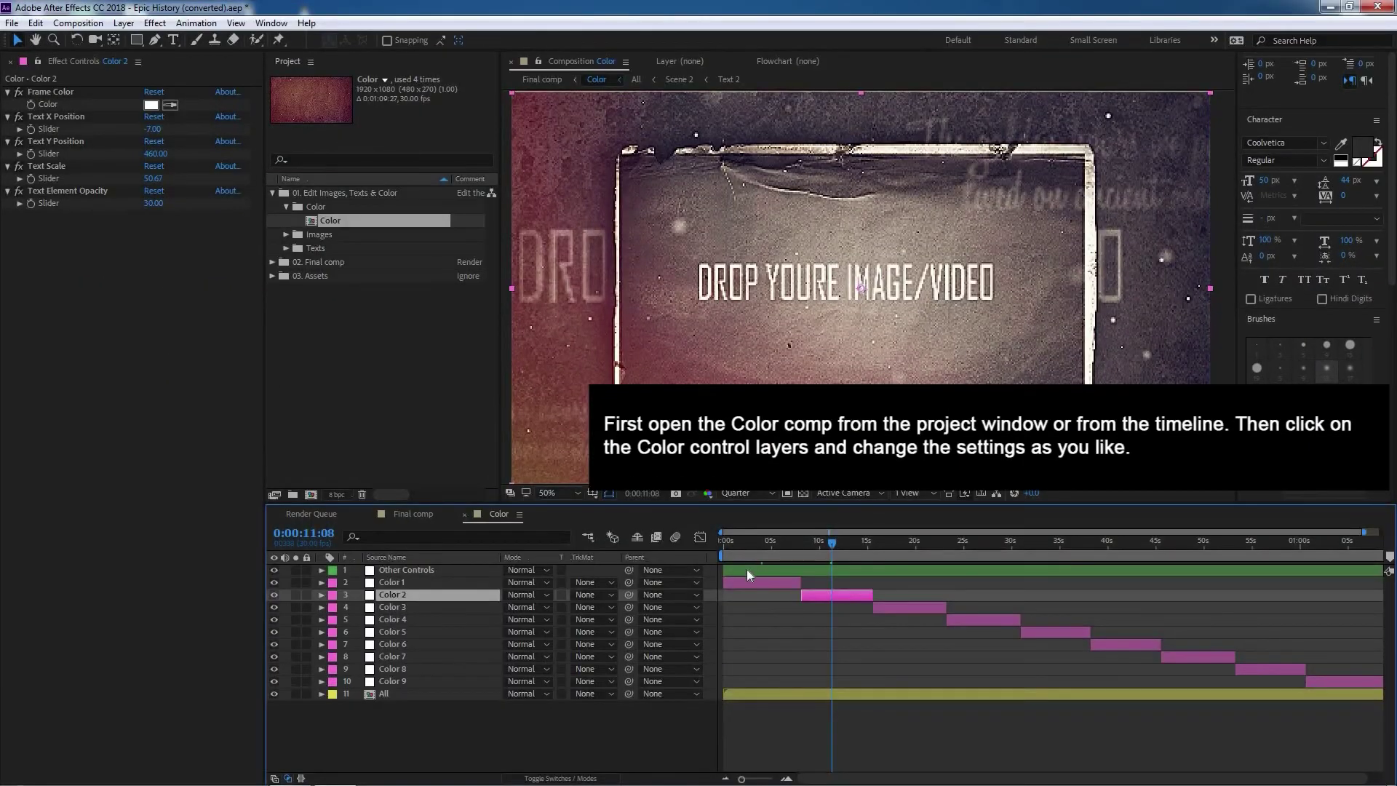
click(745, 570)
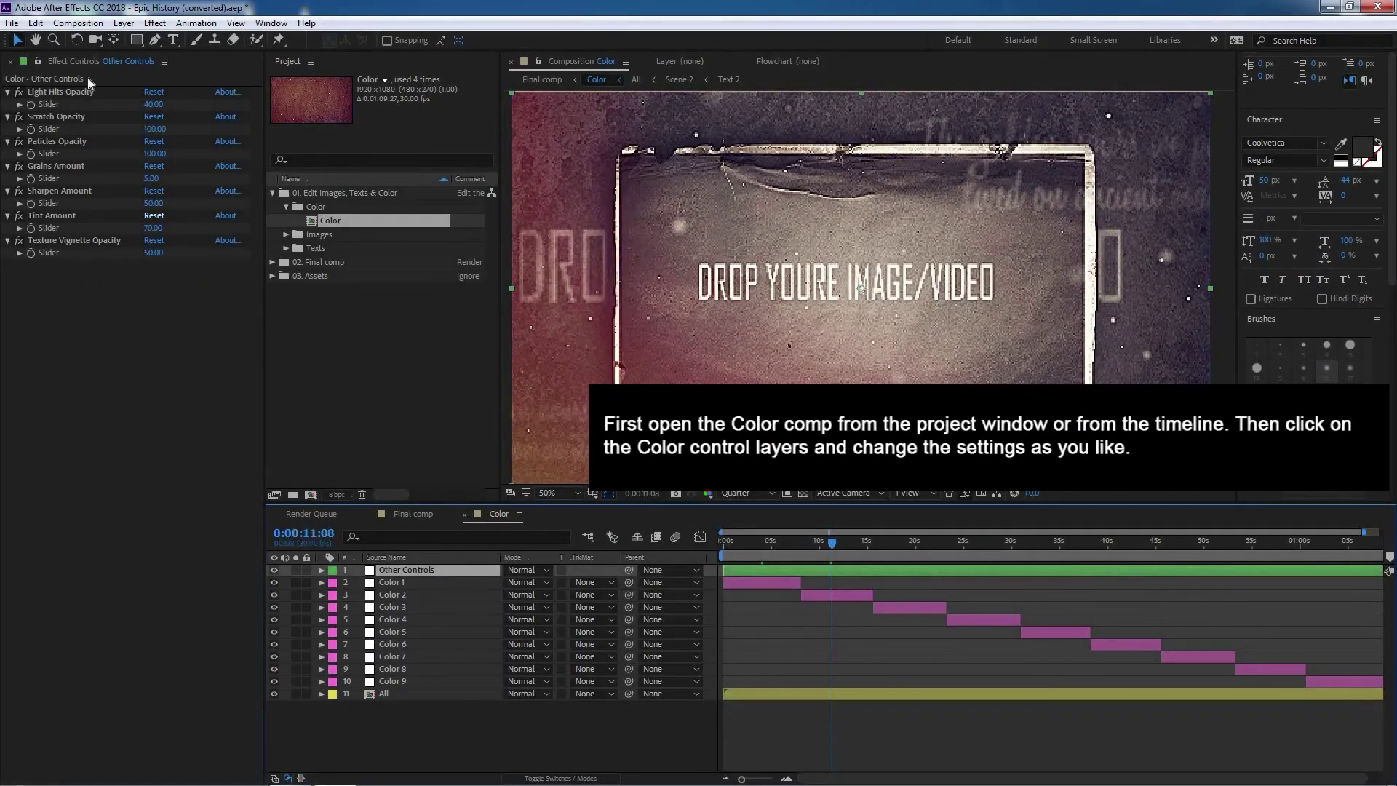
click(77, 93)
shift+click(77, 239)
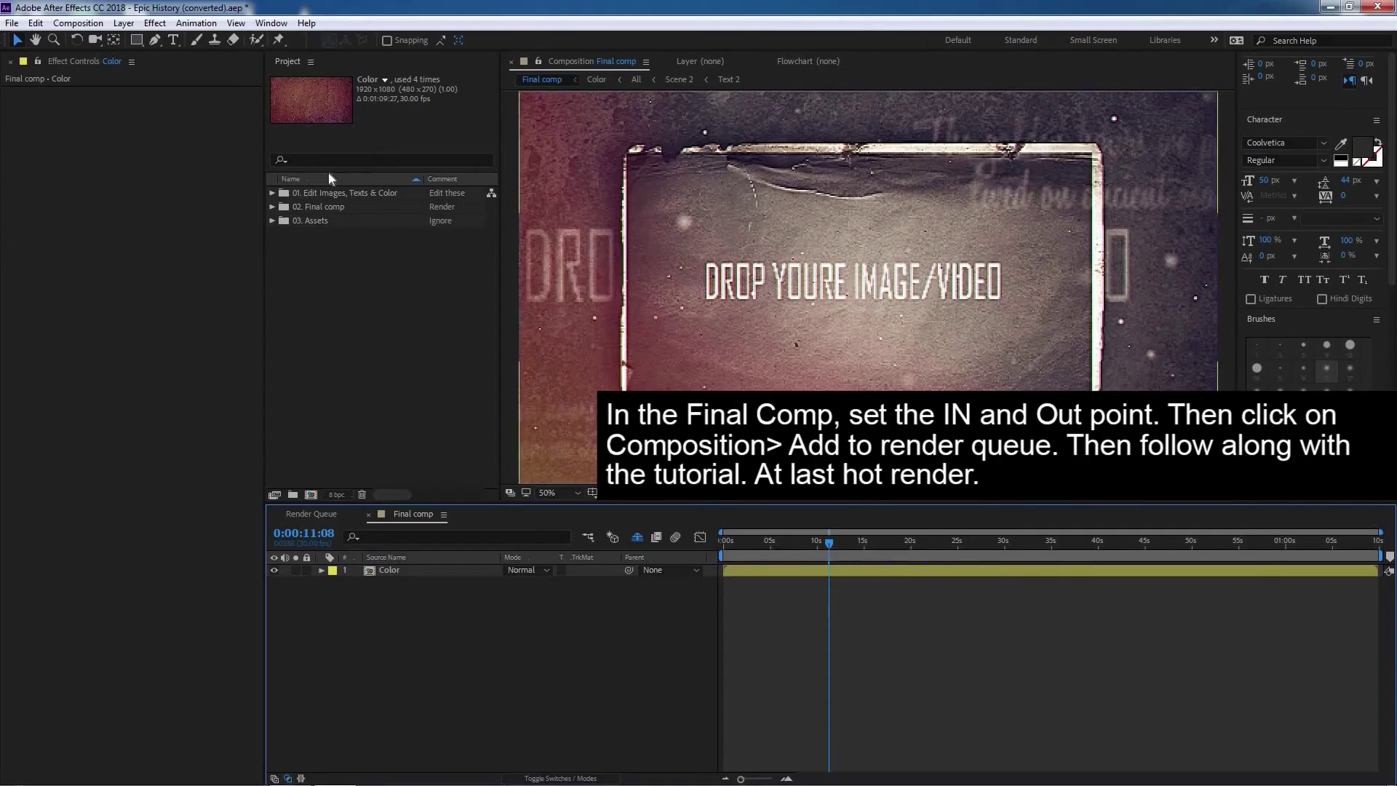
- Select Final comp inside the 02. Final comp folder and bring up the Composition menu
click(295, 208)
click(272, 207)
click(323, 222)
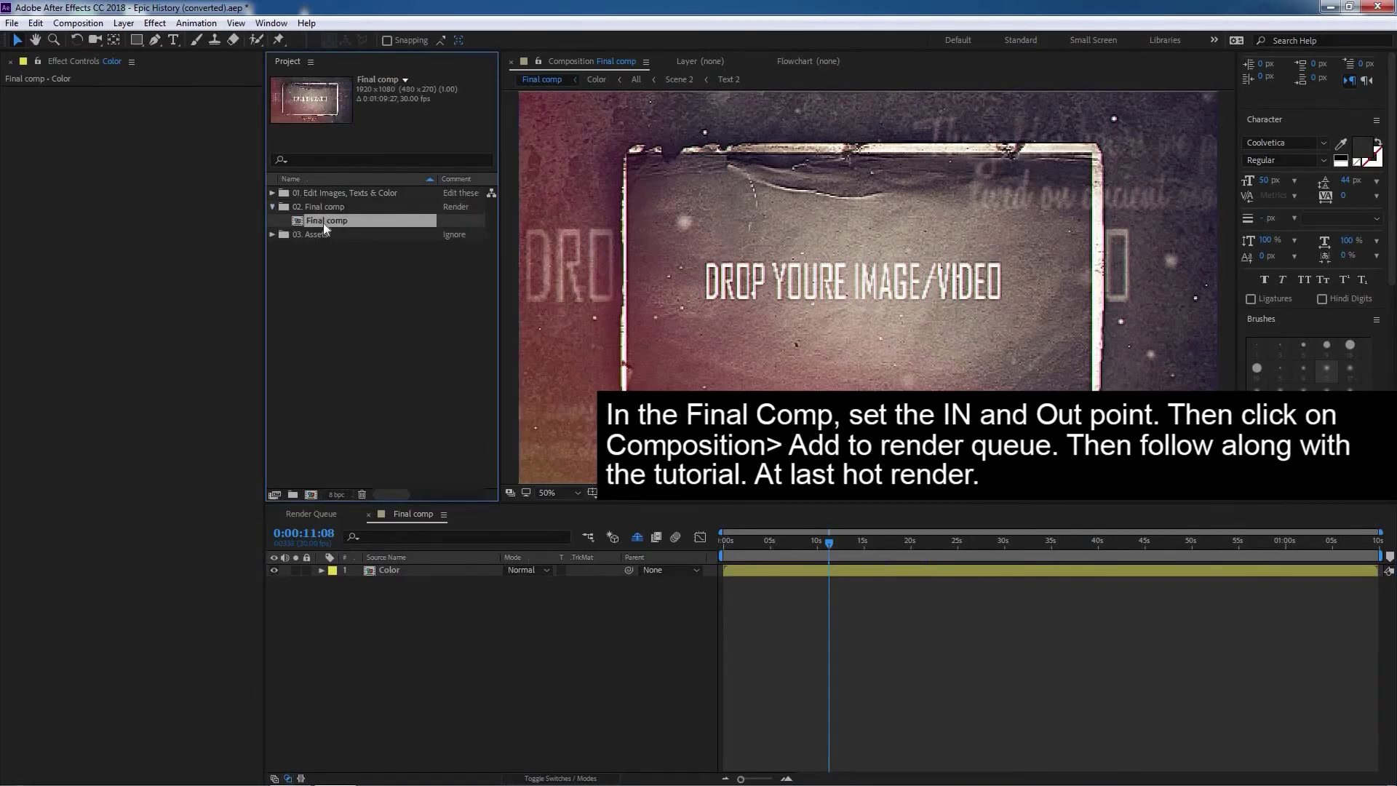
click(427, 692)
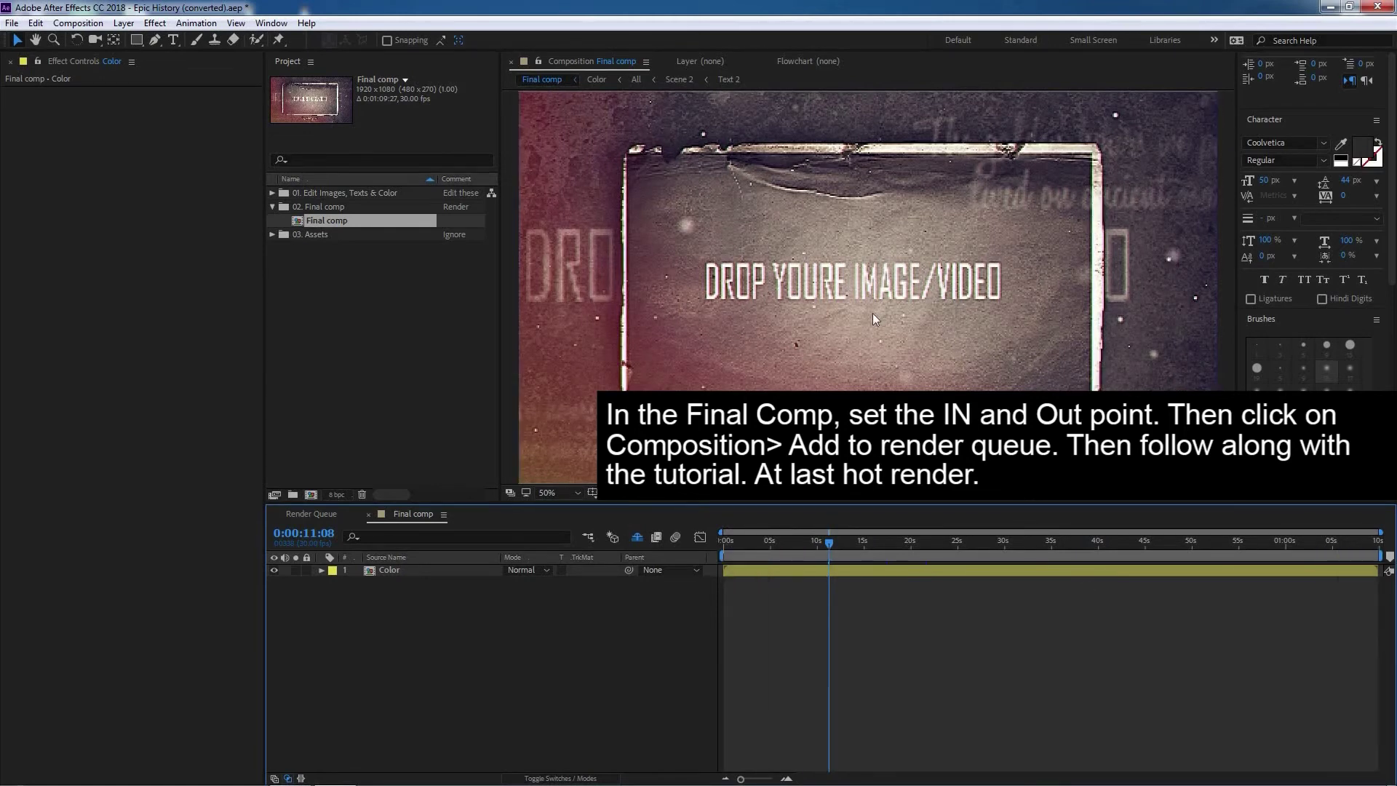
click(78, 23)
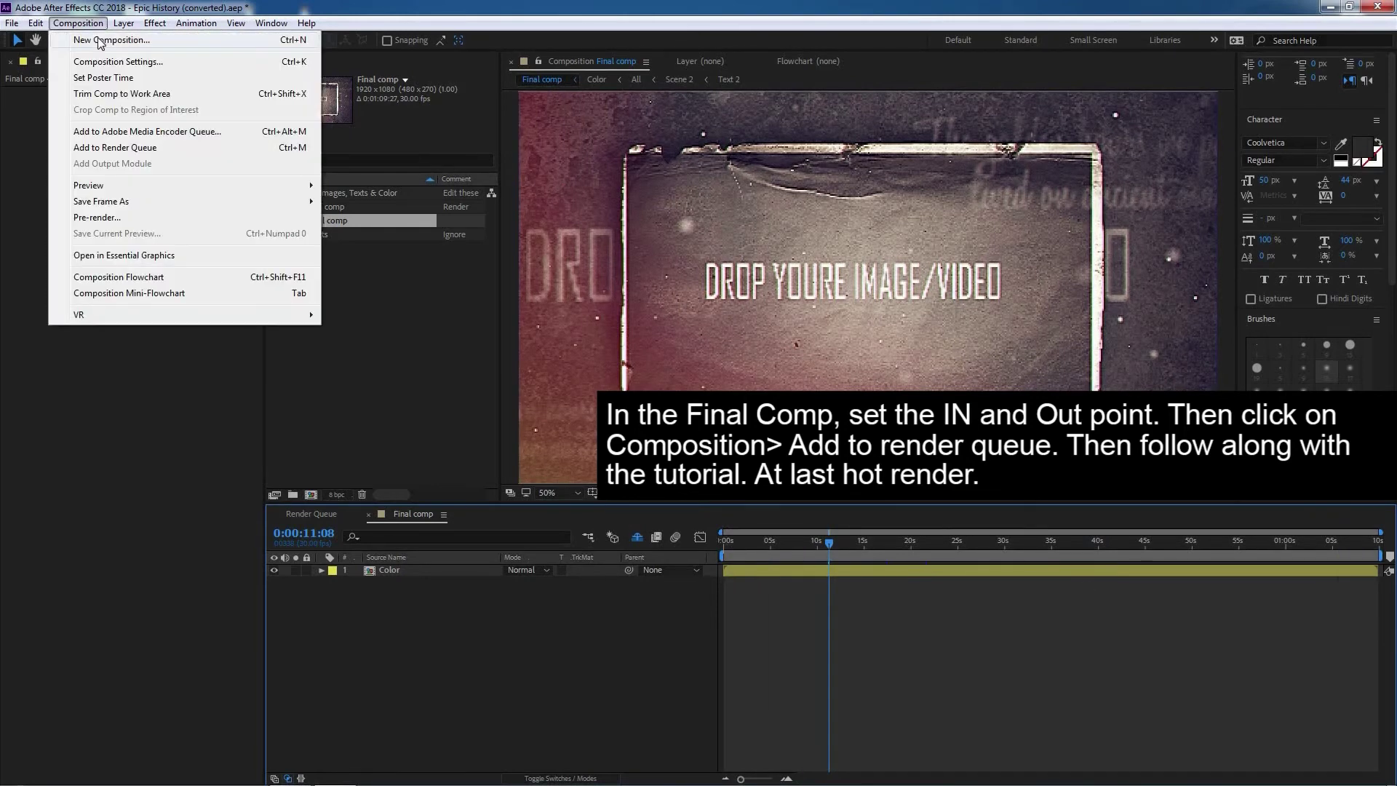
- Queue Final comp with a QuickTime H.264 output module saving to Final comp.mov
click(117, 149)
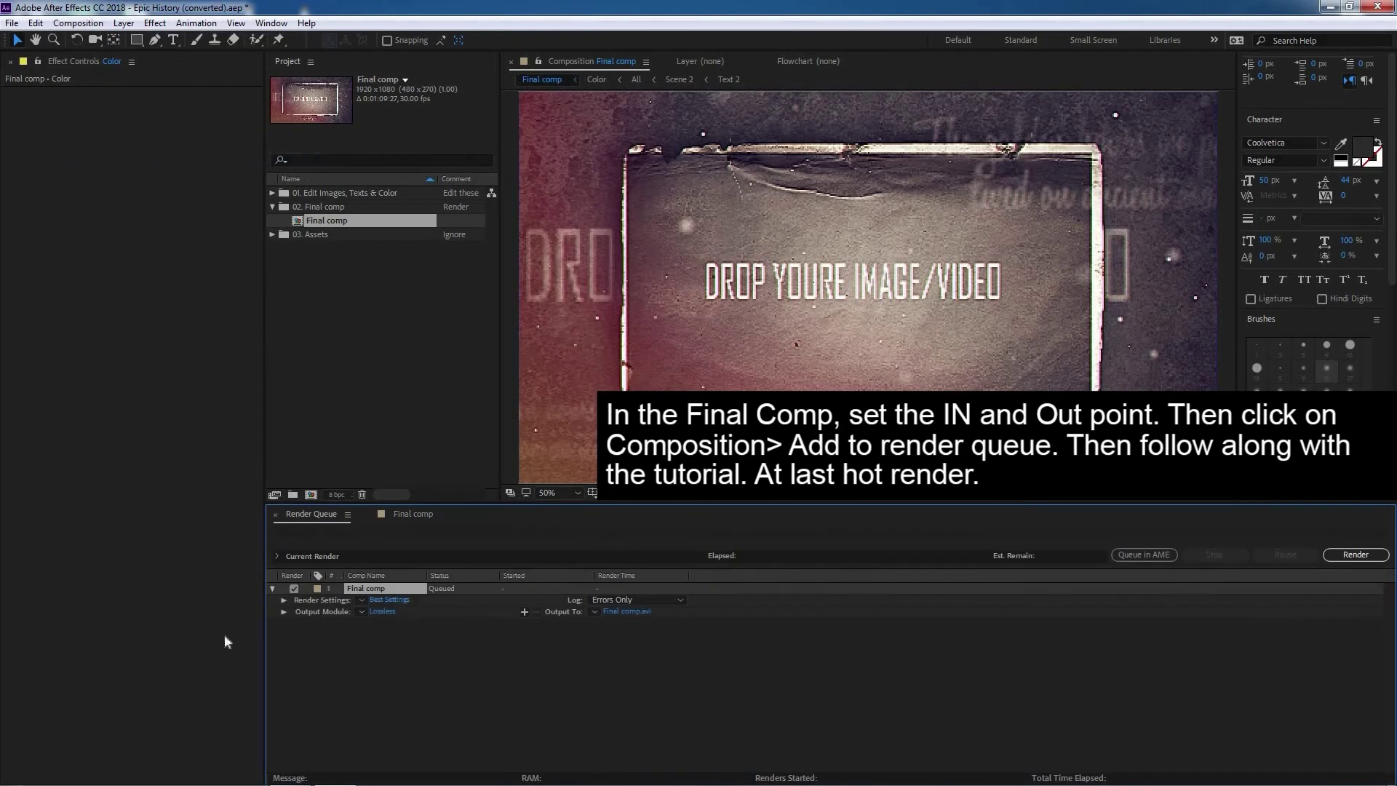
click(383, 613)
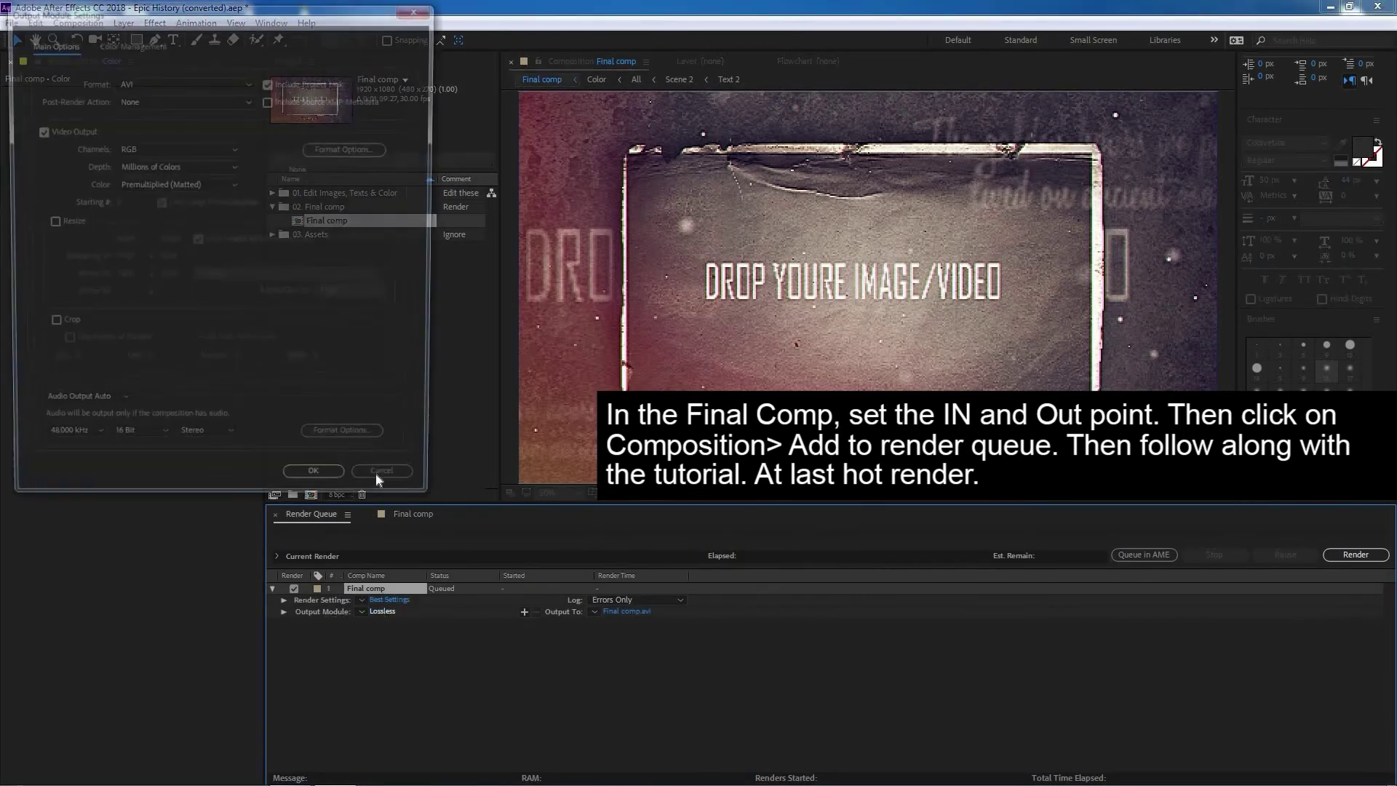
click(134, 81)
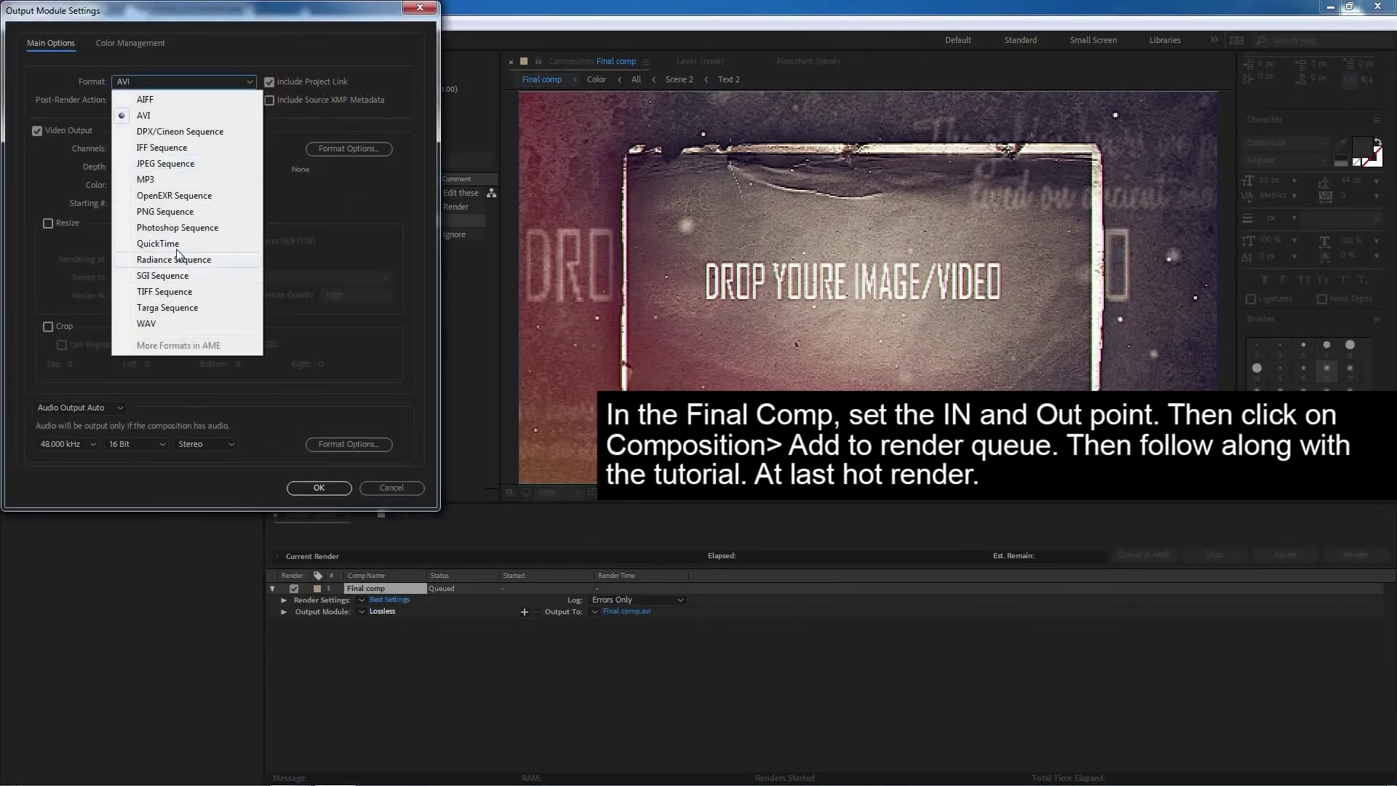
click(158, 244)
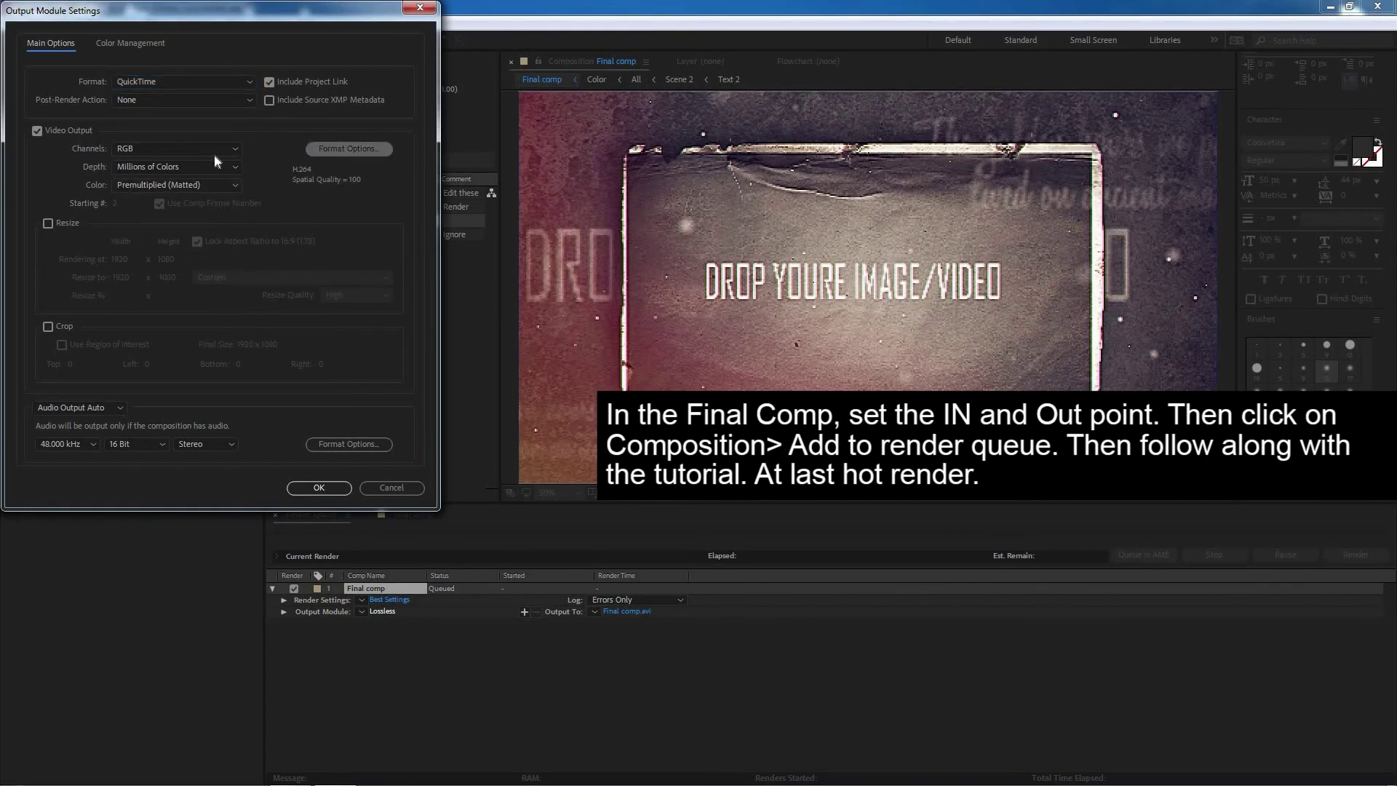
click(342, 149)
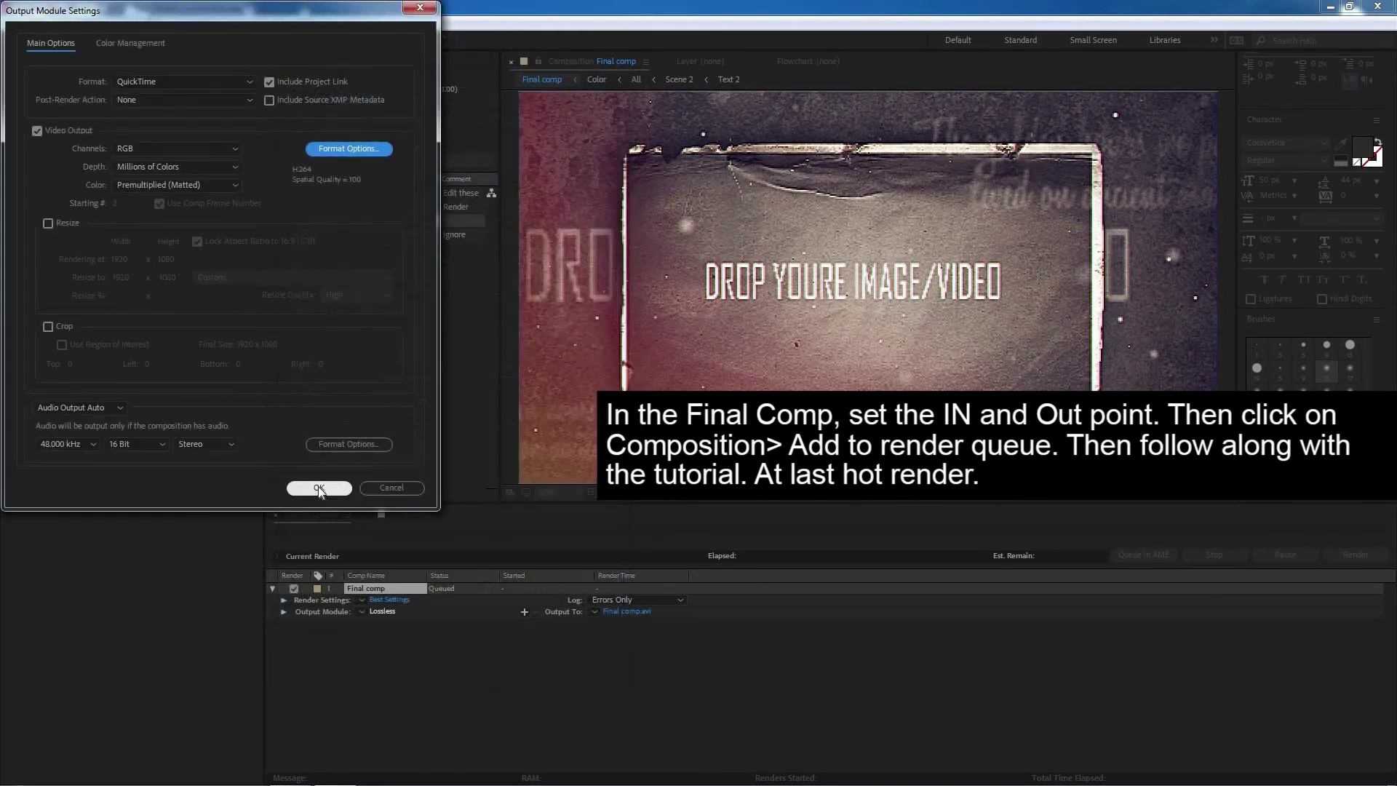
click(319, 489)
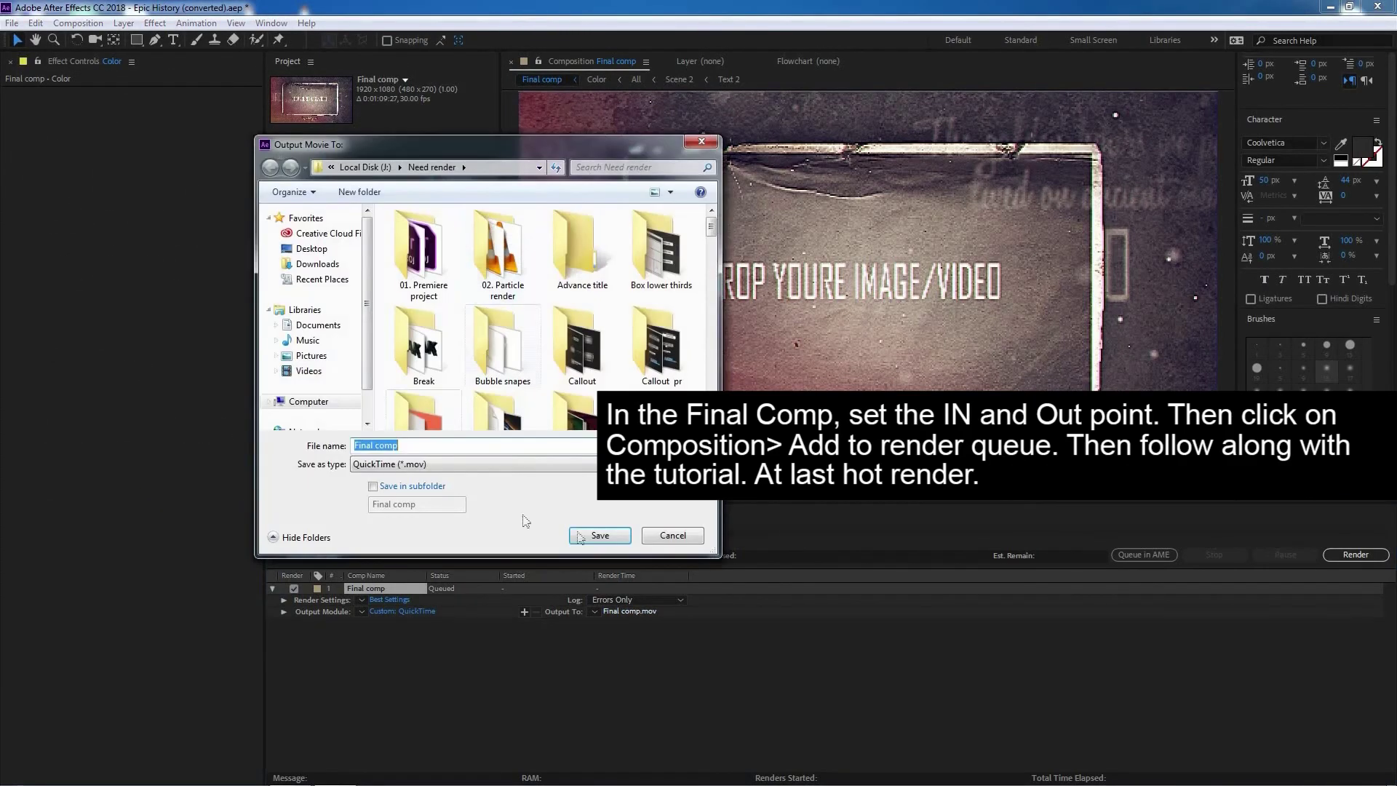
click(607, 542)
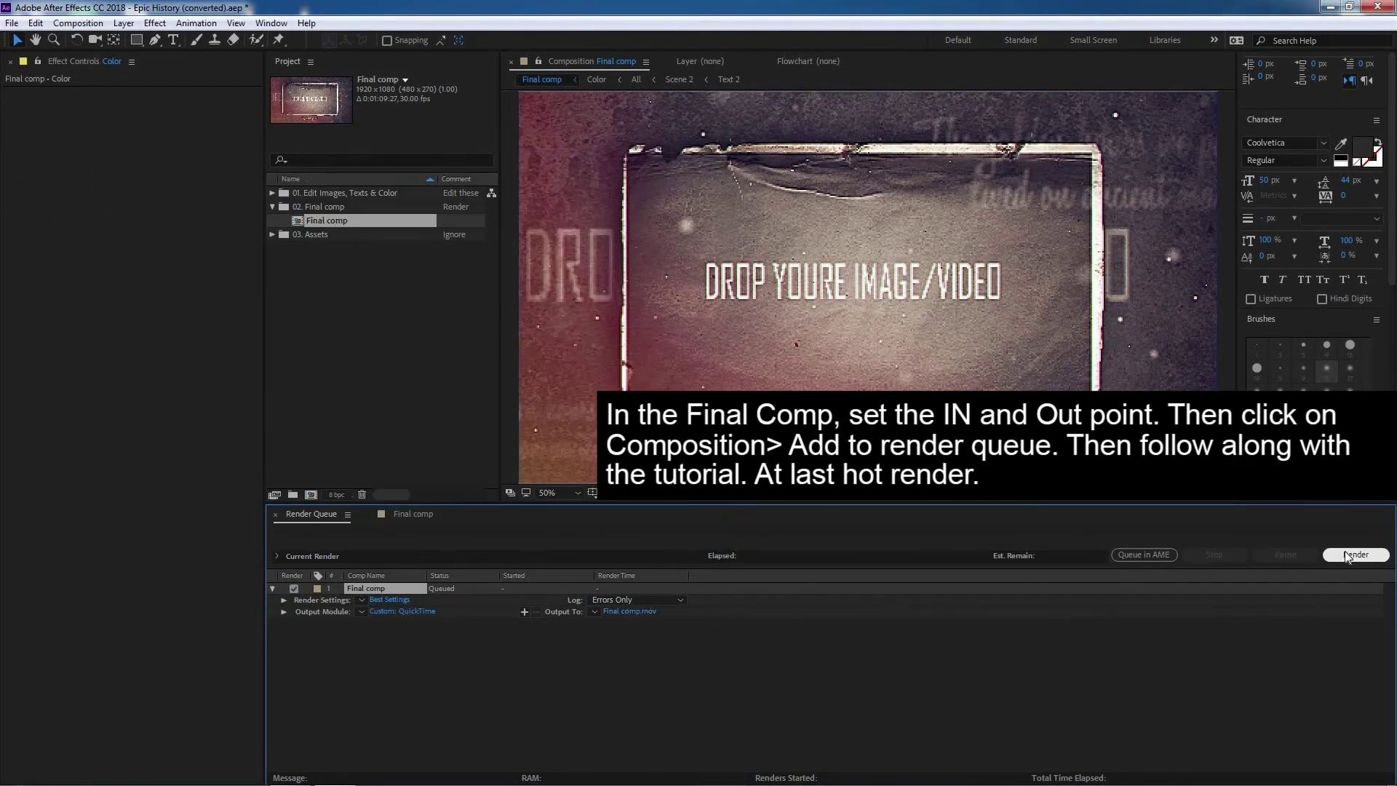